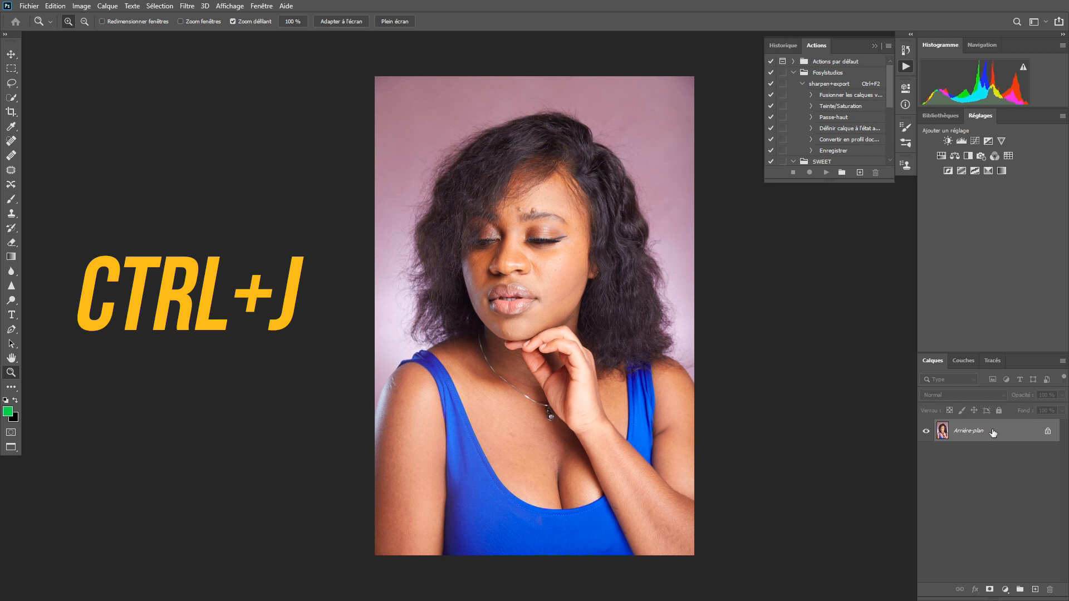
Step: Duplicate the background layer and apply a High Pass filter with a 30-pixel radius to the copy
drag(1001, 436, 1034, 589)
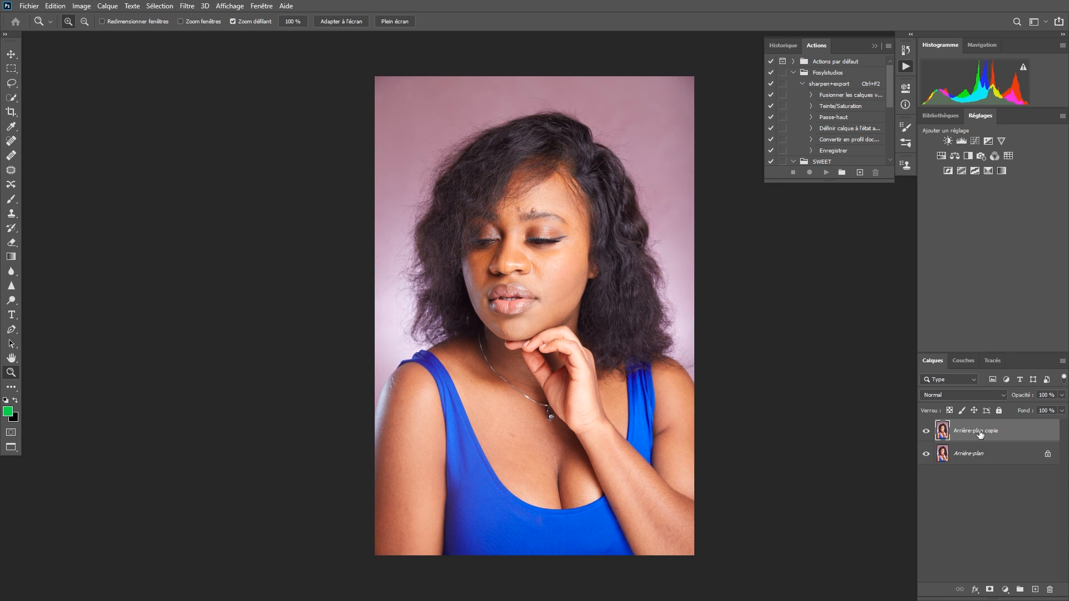
click(188, 6)
mouse_move(252, 229)
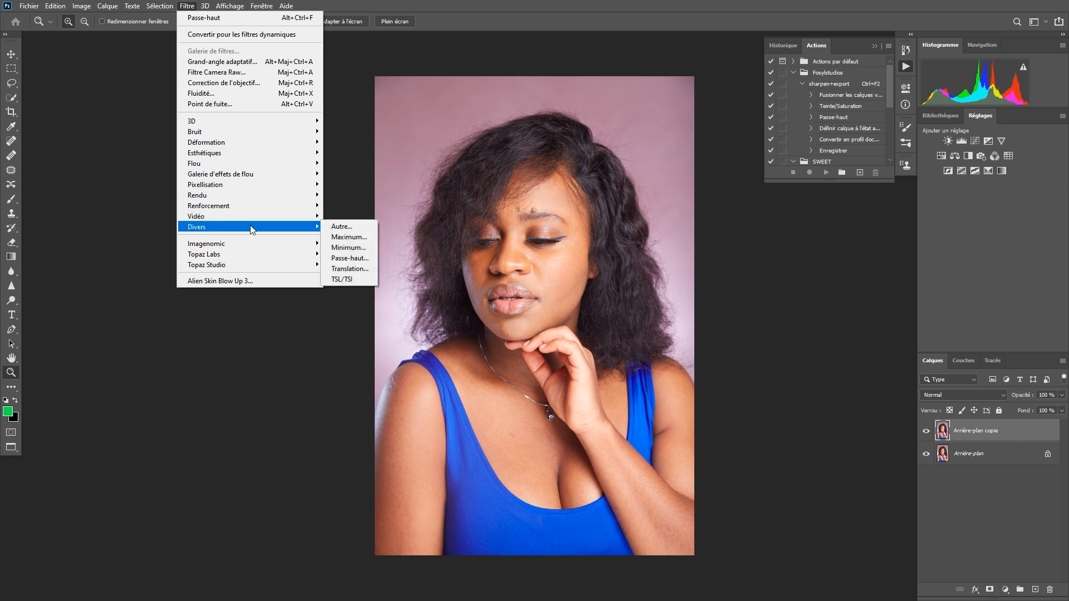
click(362, 260)
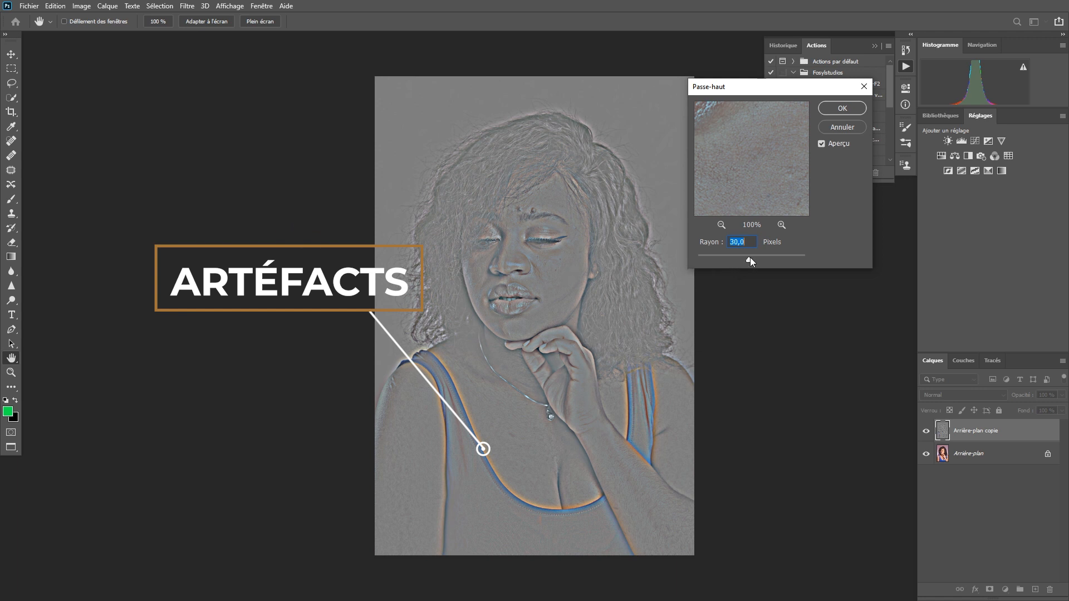
drag(743, 258, 750, 256)
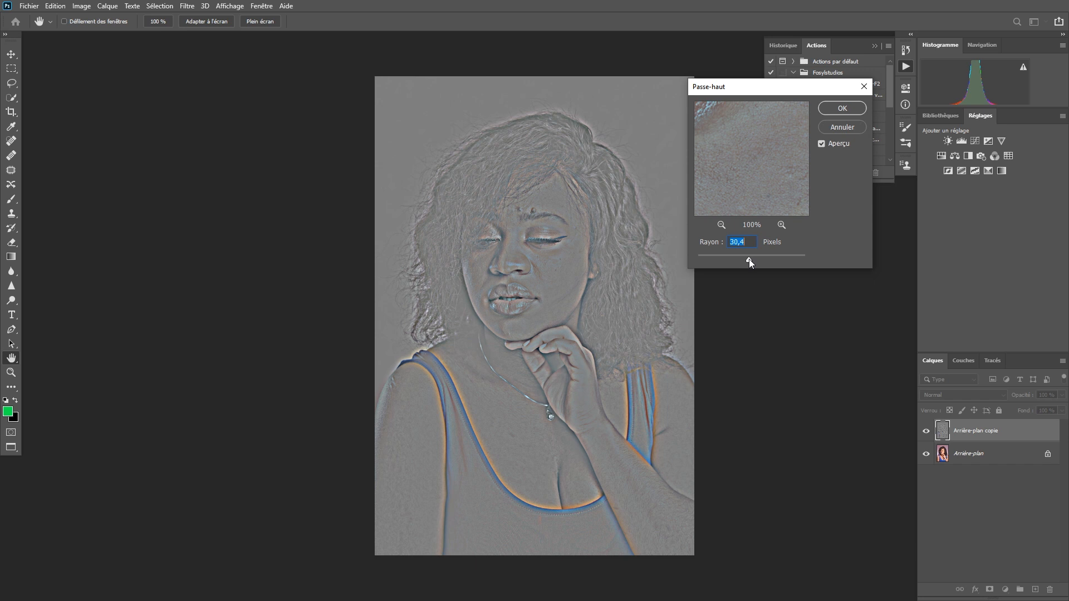
text(30,0)
key(Return)
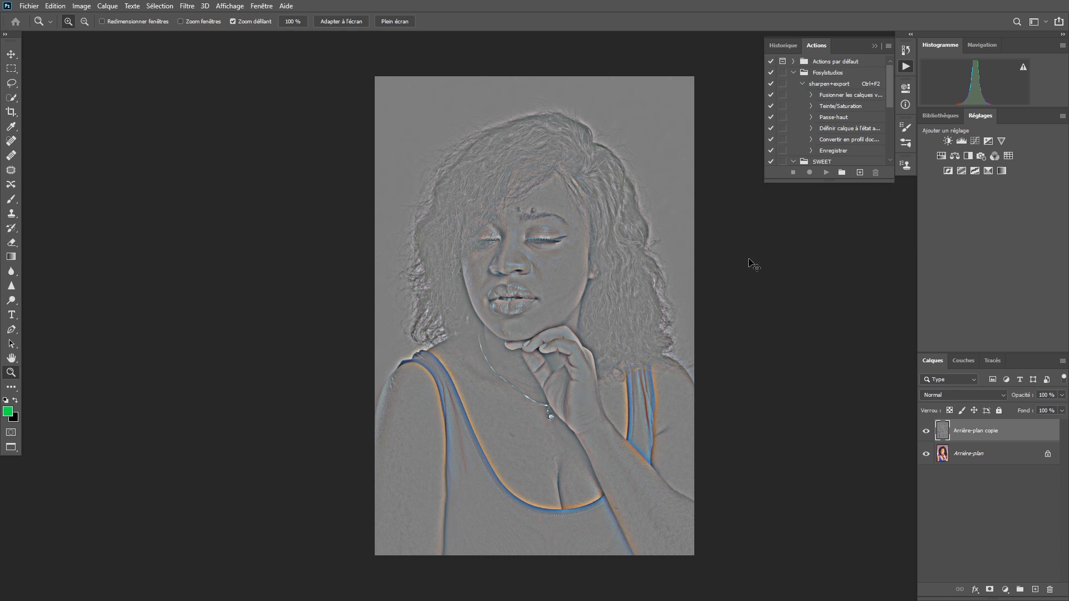
Step: Invert the high-pass layer's colours and apply a Gaussian Blur with a 10-pixel radius
key(ctrl+i)
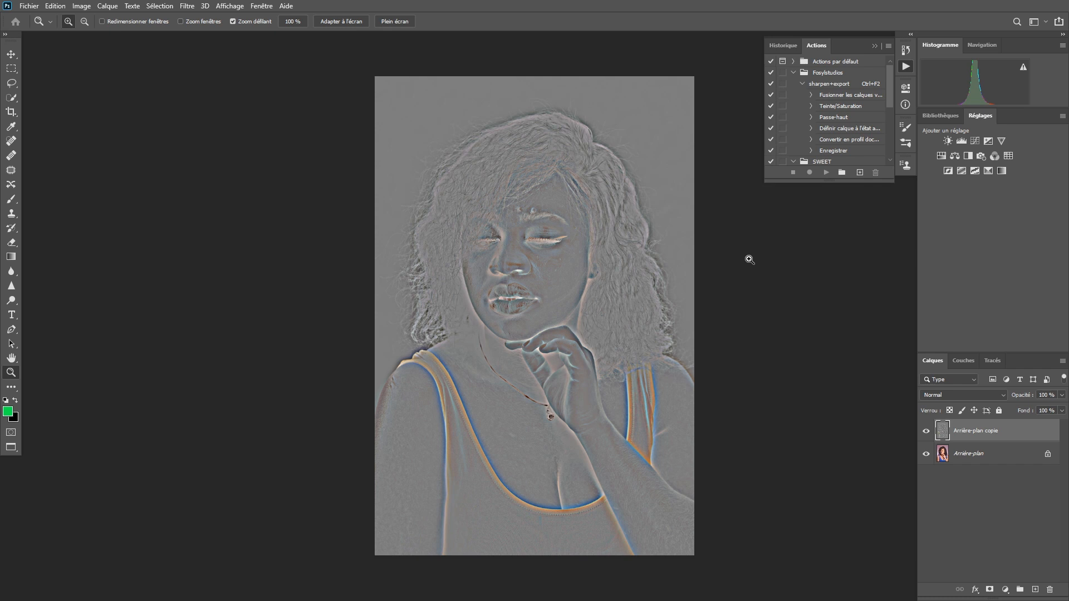
click(187, 6)
mouse_move(261, 166)
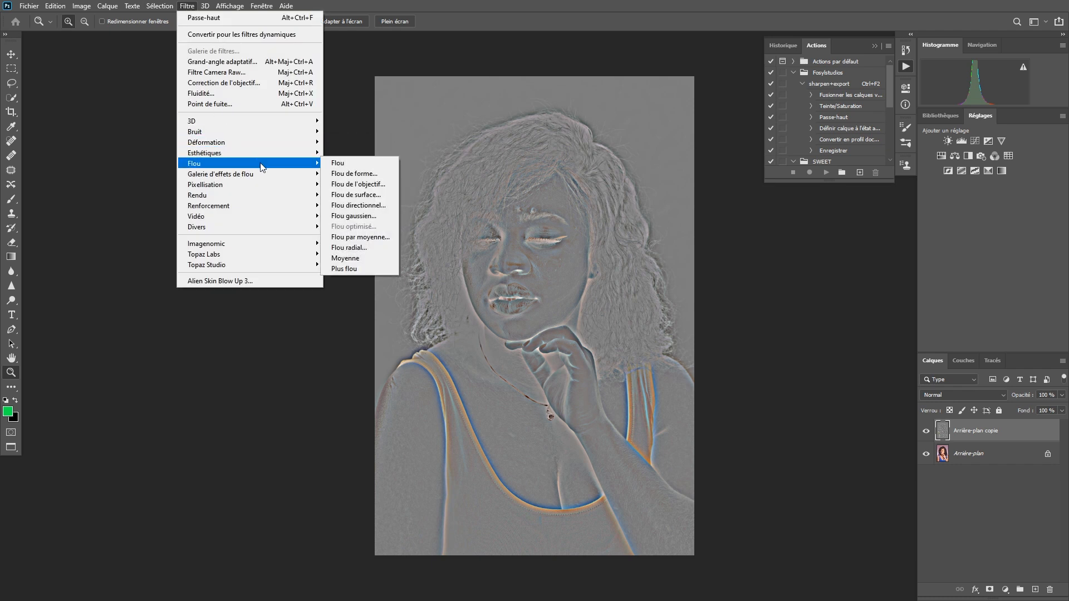
click(376, 220)
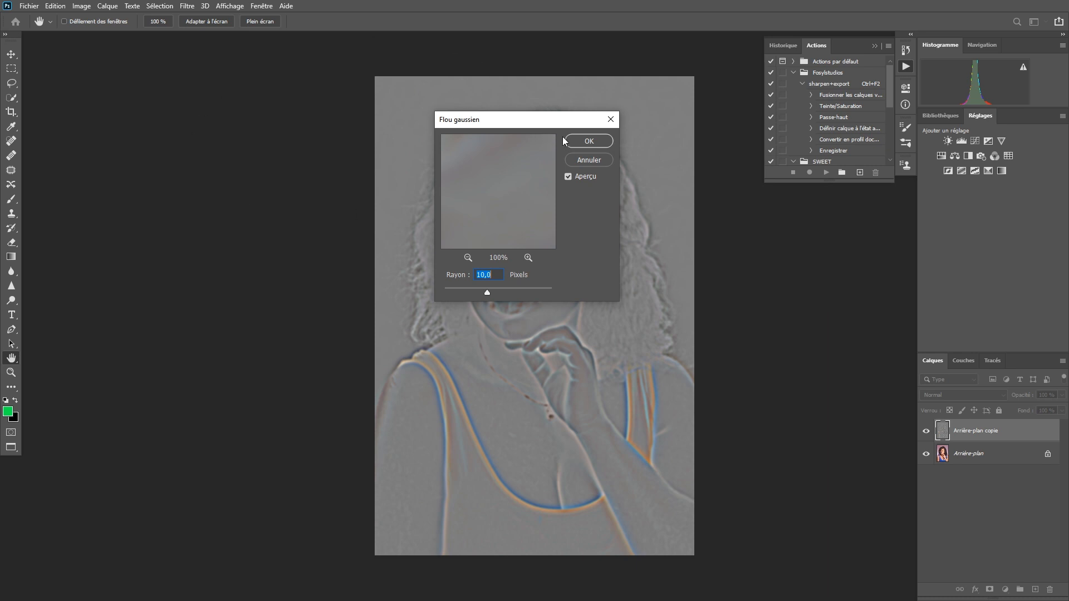
click(589, 141)
key(z)
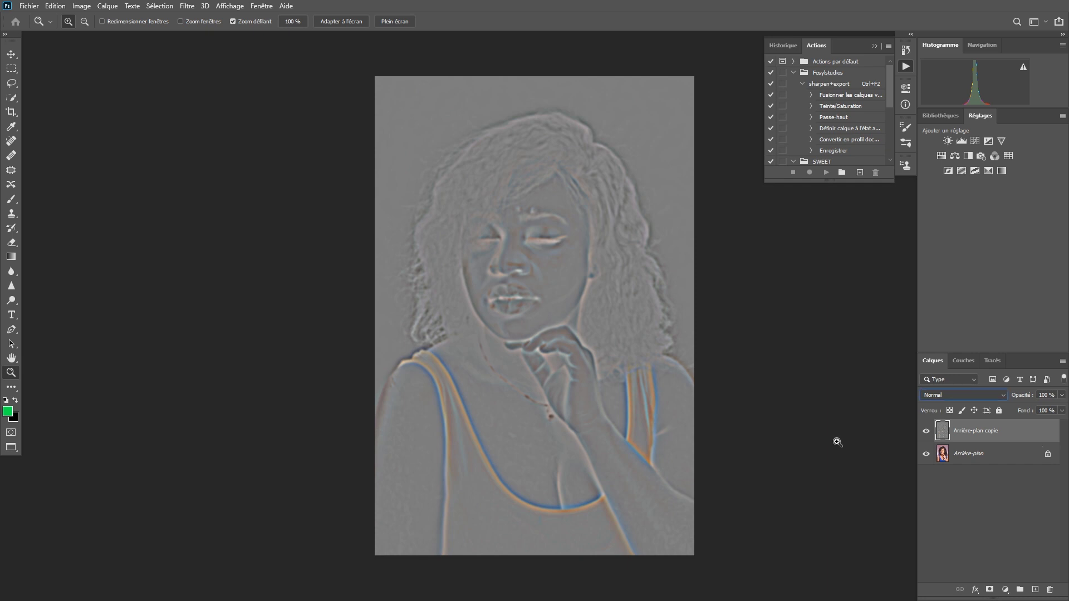
Step: Set the copied layer's blend mode to Linear Light and hide the layer with a black mask
click(988, 395)
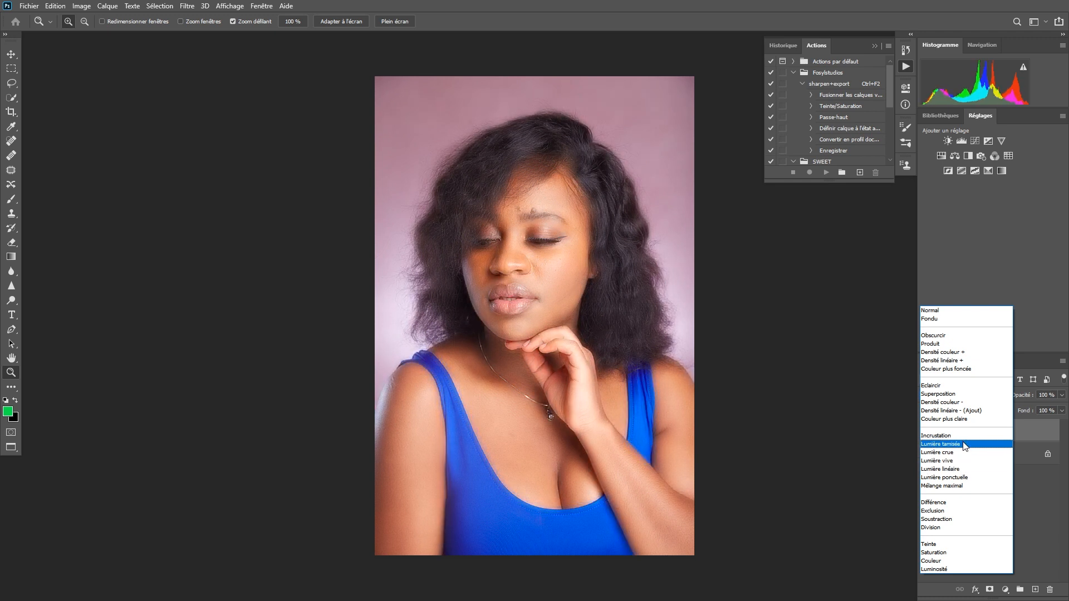
click(966, 472)
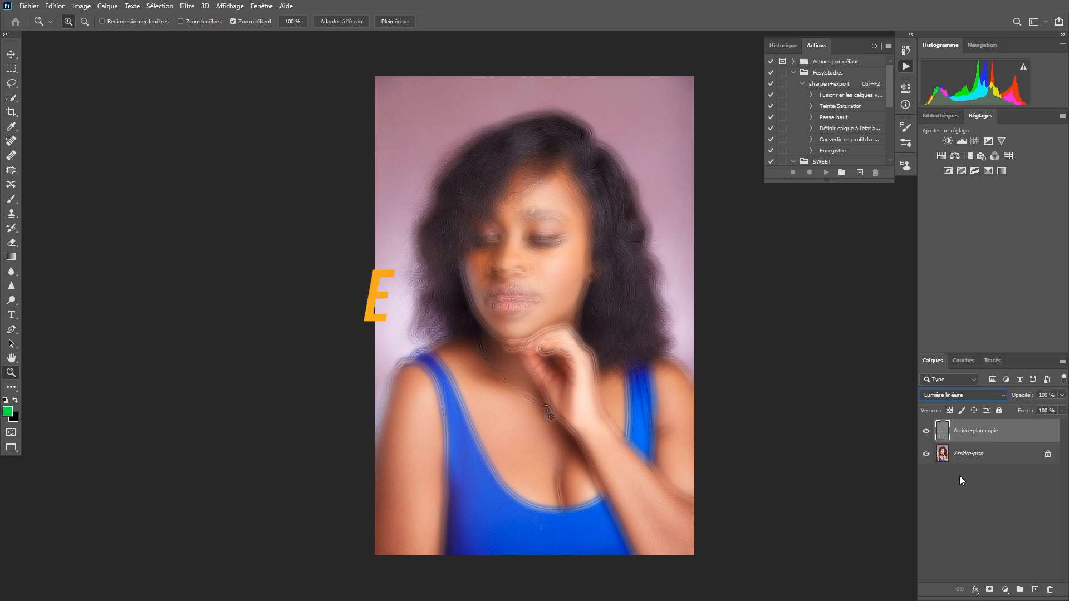
key(alt)
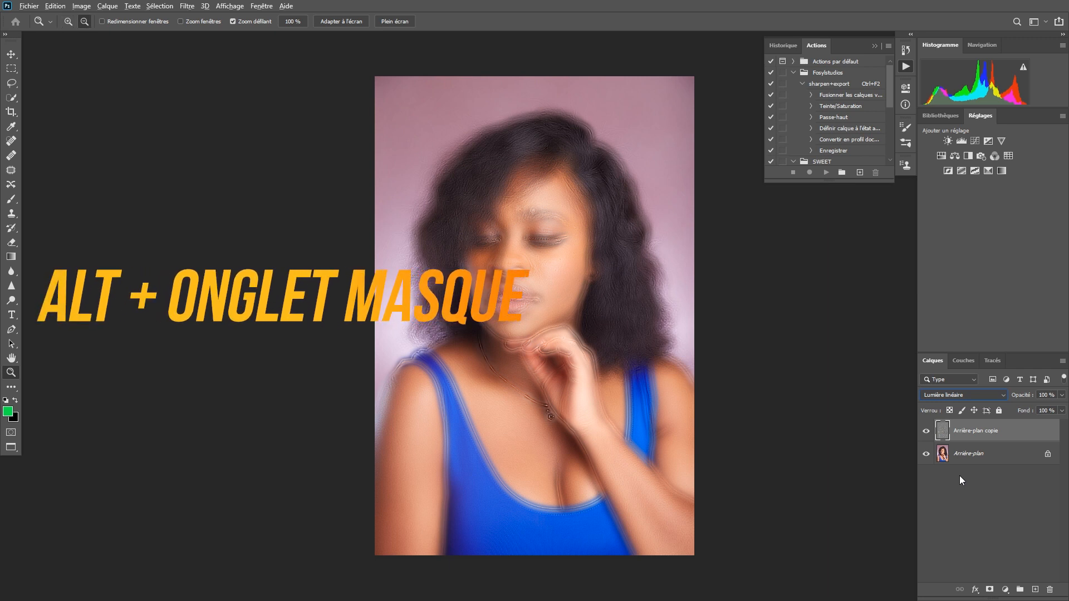
alt+click(990, 591)
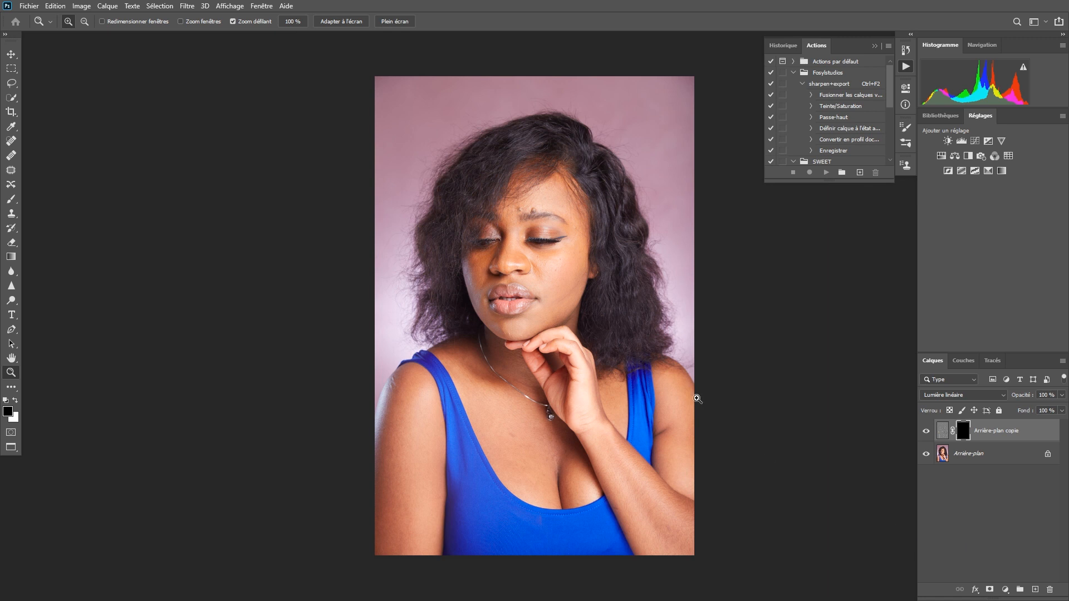
Step: Activate the Brush tool with white as the foreground colour for painting on the layer mask
click(9, 213)
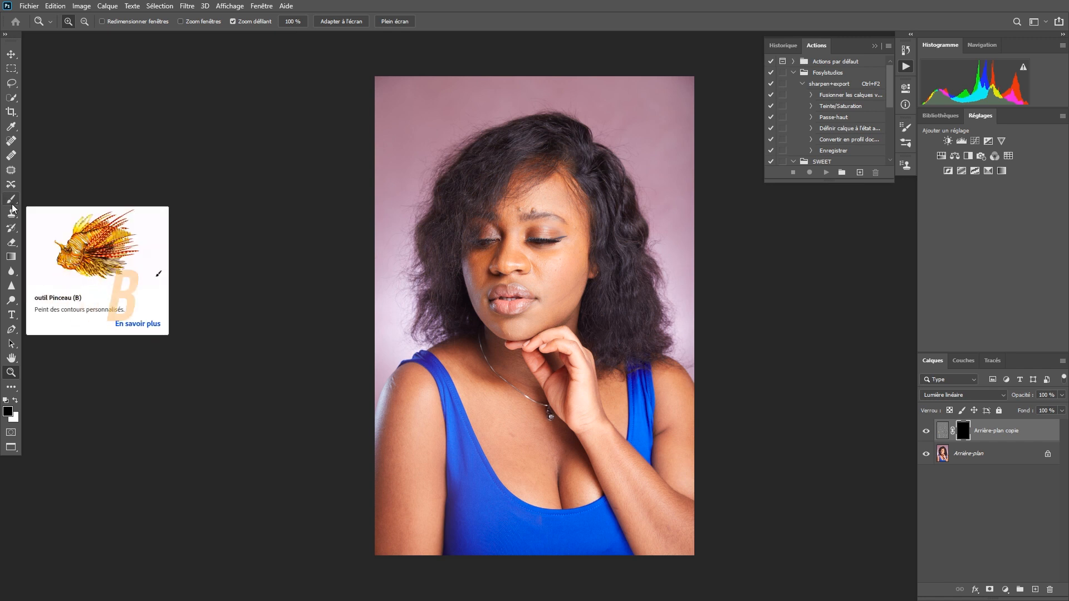
key(b)
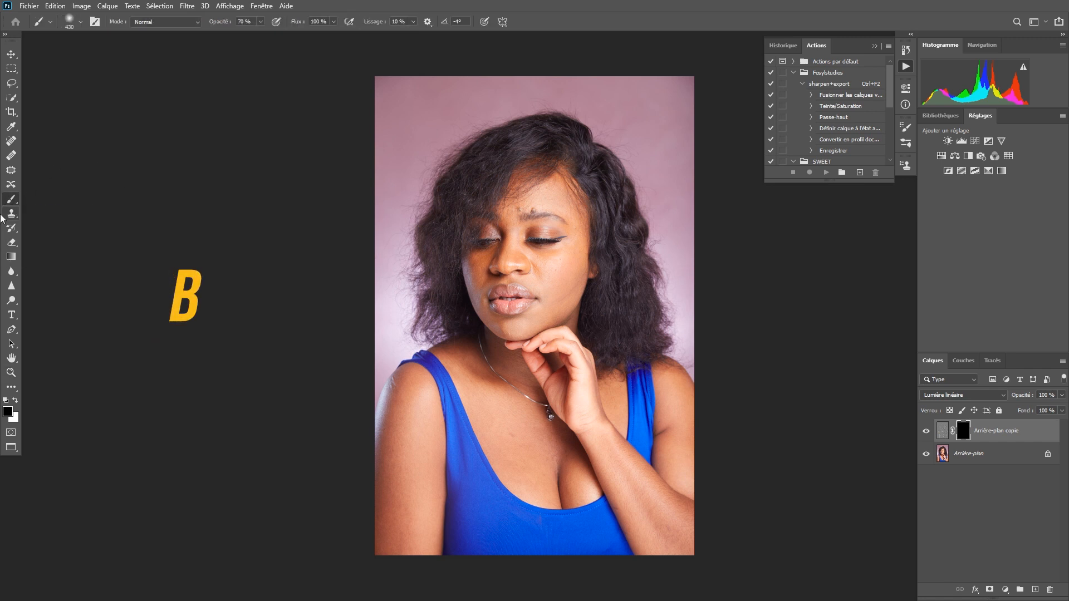
click(16, 401)
click(17, 401)
click(16, 401)
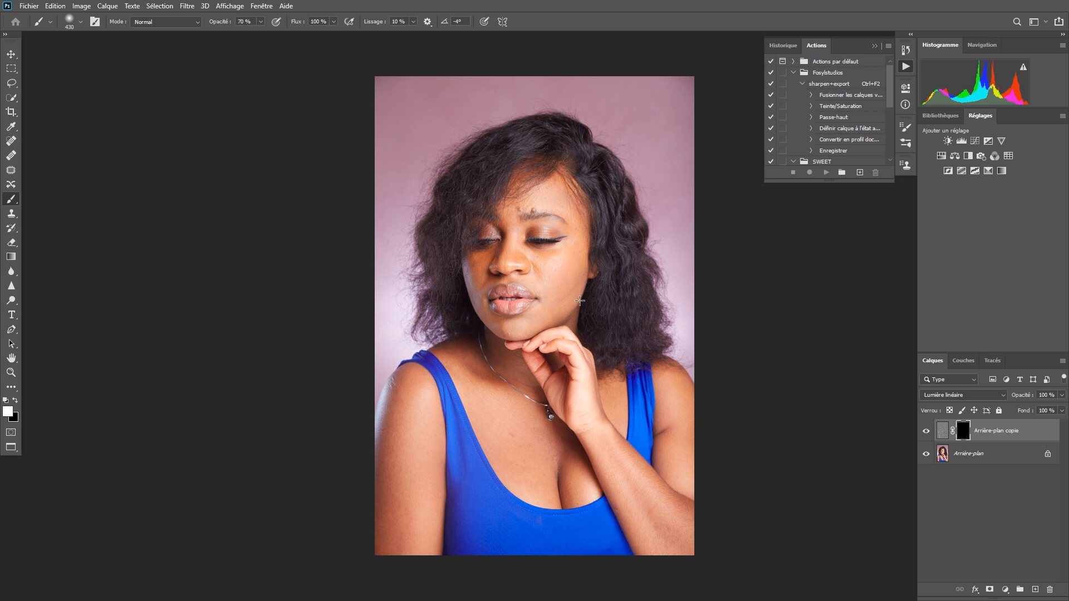
Step: Try painting white on the layer mask at 70% brush opacity over the face, neck, chest and hand
mouse_move(584, 275)
mouse_down()
mouse_move(615, 285)
mouse_move(518, 242)
mouse_move(594, 249)
mouse_move(516, 232)
mouse_move(533, 283)
mouse_move(534, 193)
mouse_move(474, 289)
mouse_move(555, 238)
mouse_move(495, 203)
mouse_move(543, 325)
mouse_move(531, 206)
mouse_move(545, 346)
mouse_move(523, 283)
mouse_move(557, 350)
mouse_move(553, 377)
mouse_move(564, 339)
mouse_move(566, 422)
mouse_up()
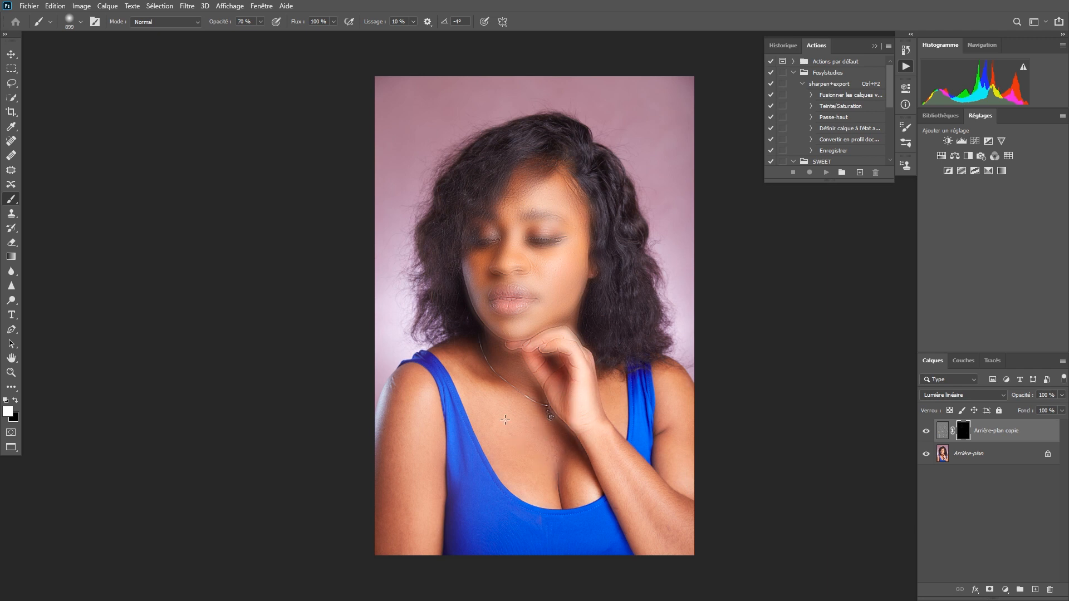
drag(576, 489, 604, 501)
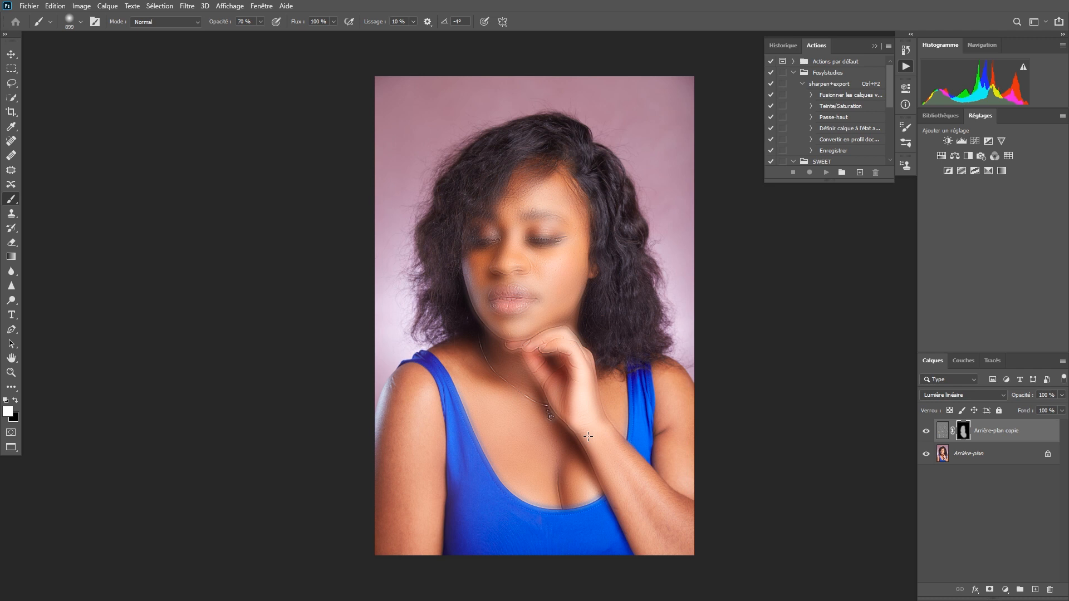
key(bracketright)
Step: Fill the layer mask with black again and set the brush opacity to 22%
click(261, 22)
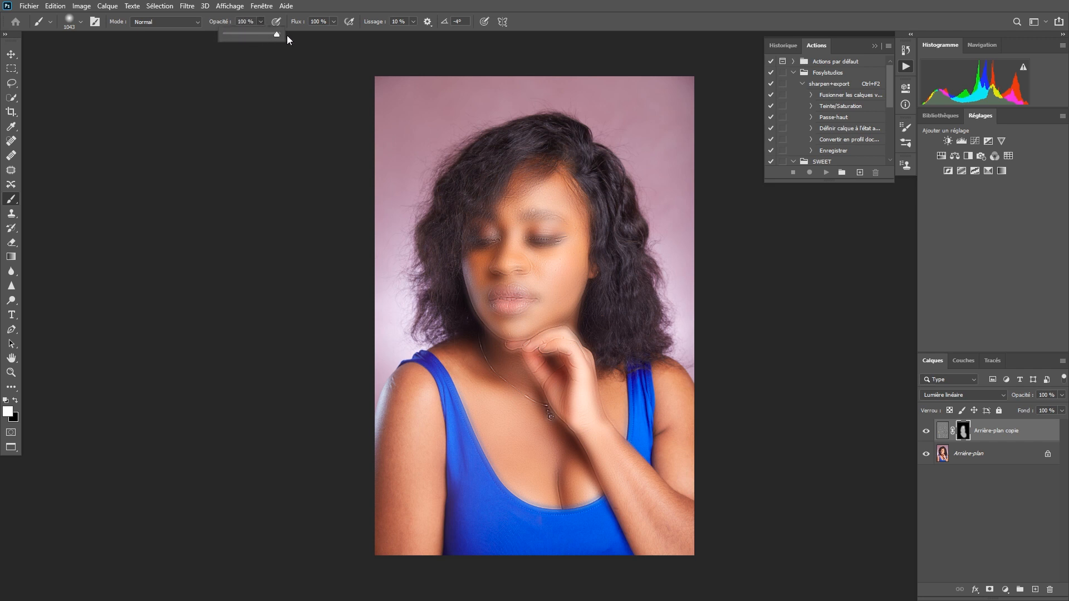
drag(297, 38, 345, 29)
key(ctrl+BackSpace)
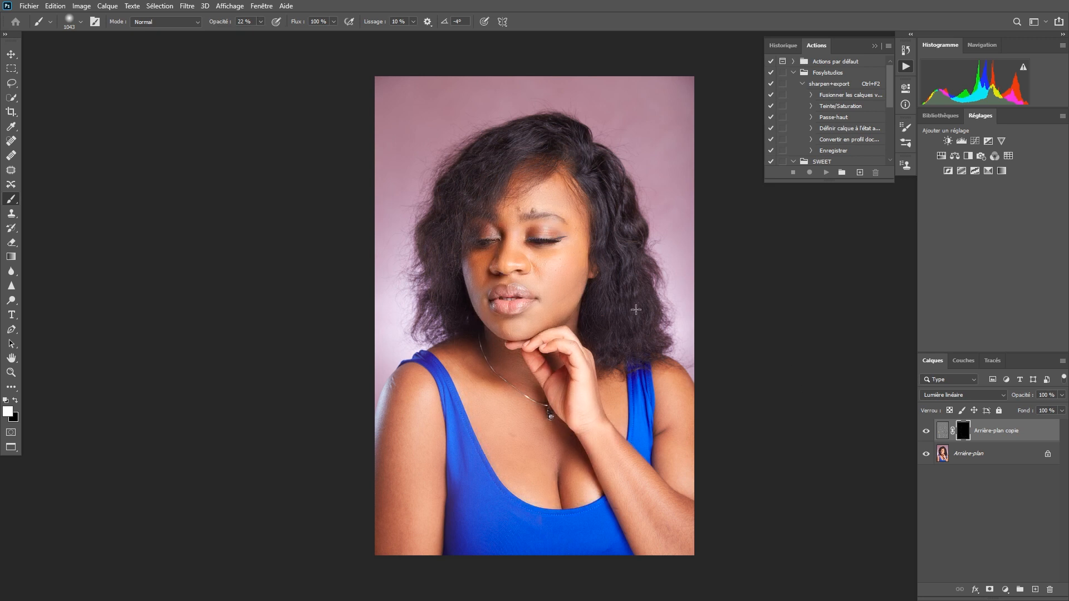
Step: Set the brush to 0% hardness and shrink it to about 487 px to suit the cheek area
mouse_move(536, 259)
mouse_down()
mouse_move(567, 265)
mouse_move(566, 257)
mouse_up()
right_click(565, 274)
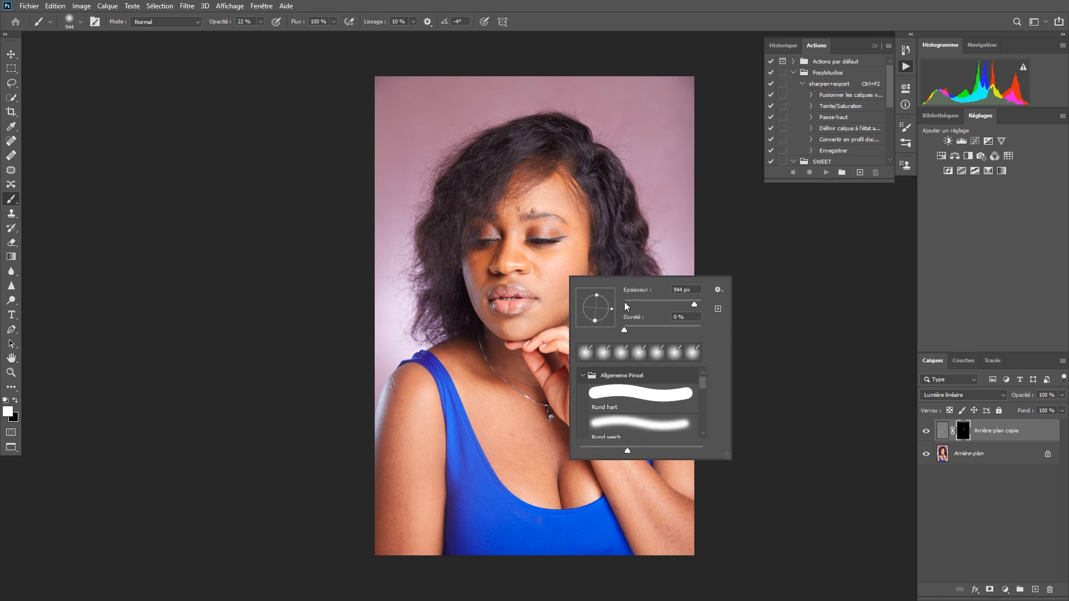
click(611, 329)
key(Return)
mouse_move(558, 276)
mouse_down()
mouse_move(576, 276)
mouse_move(532, 273)
mouse_up()
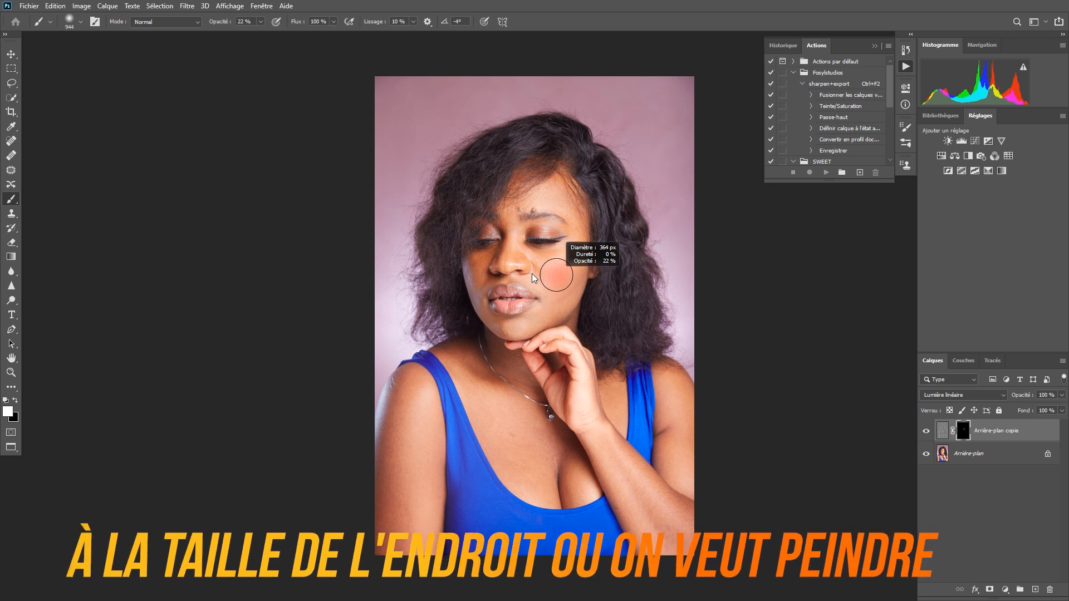
mouse_move(533, 273)
mouse_down()
mouse_move(553, 276)
mouse_move(535, 269)
mouse_up()
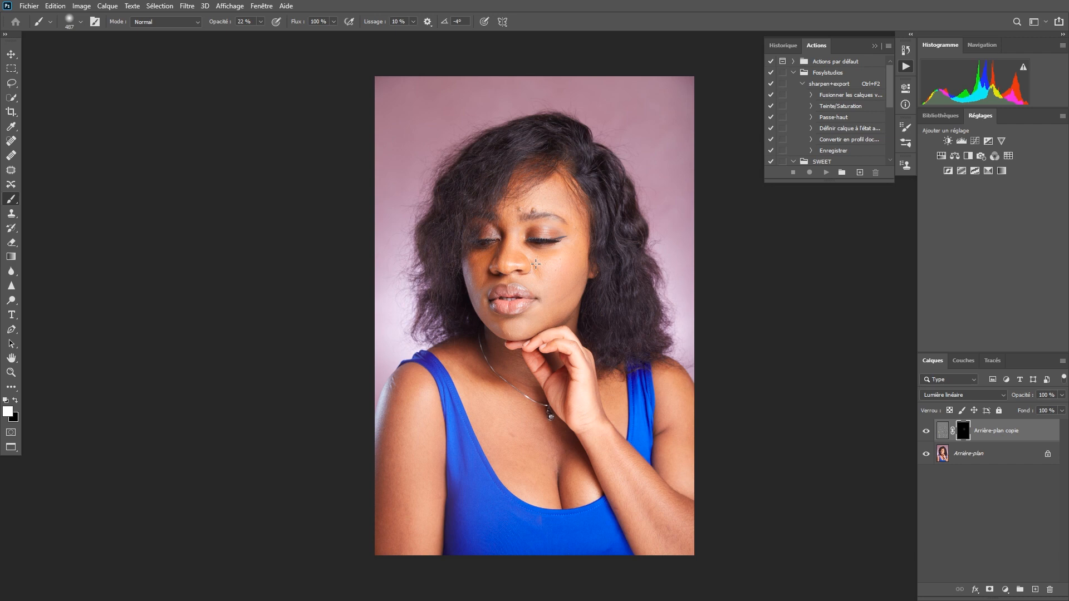
Step: Paint white on the mask at 22% opacity over the facial skin and chest with a brush of about 359 px
scroll(552, 245, up, 3)
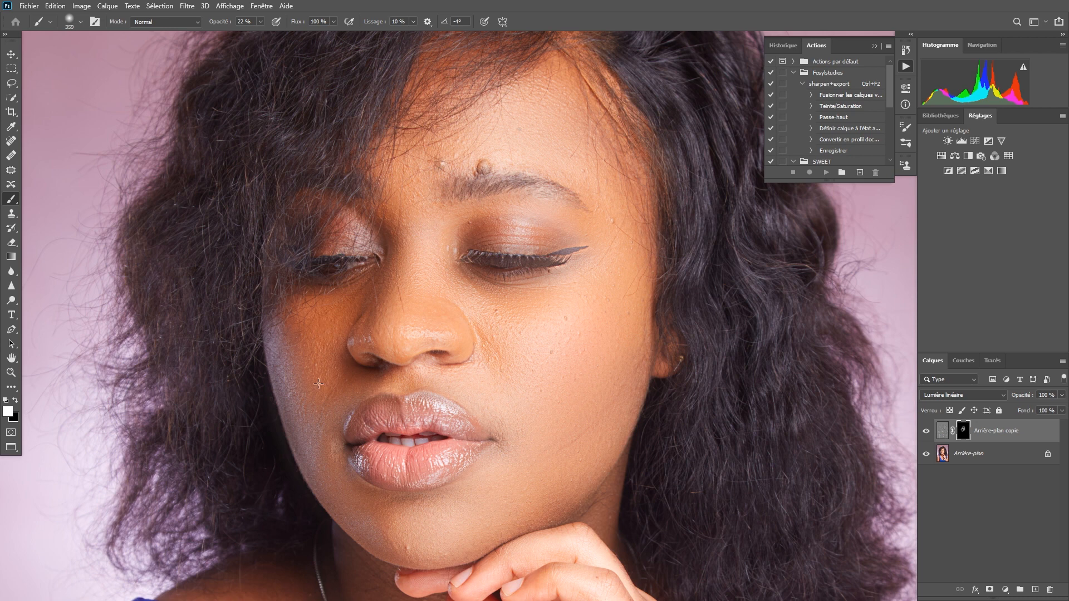
scroll(647, 368, down, 2)
scroll(648, 368, down, 15)
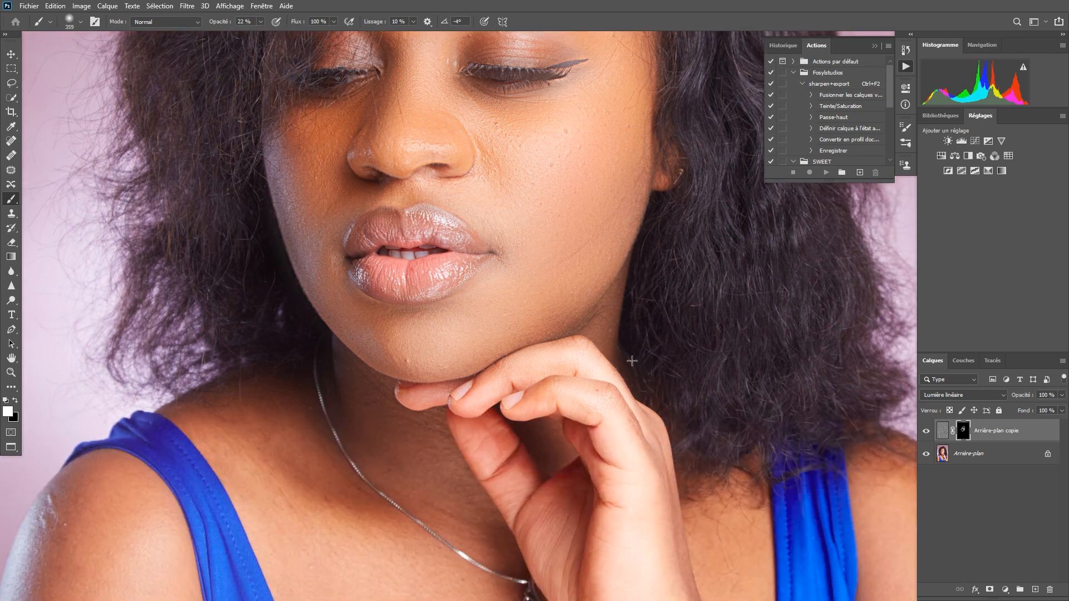
scroll(622, 373, down, 1)
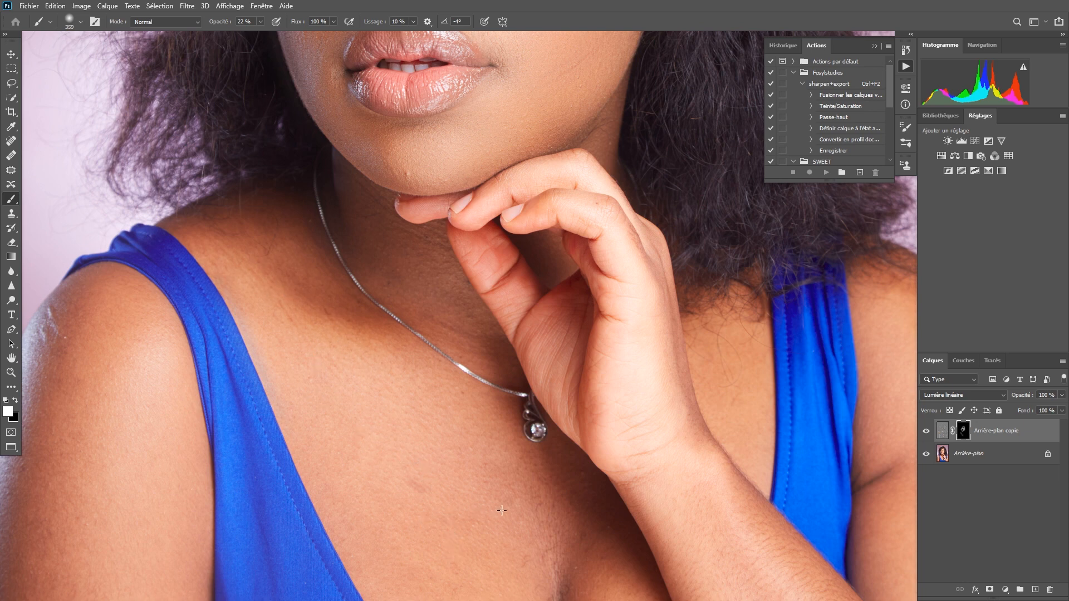
drag(504, 513, 463, 378)
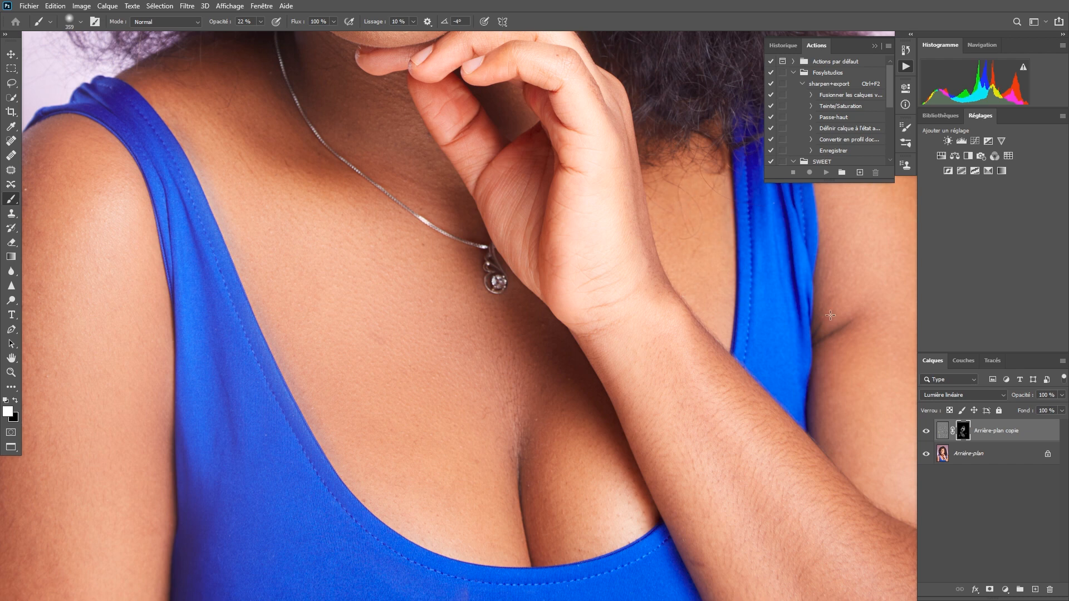
Step: Paint the smoothing on the mask over the raised hand, its forearm and the upper arm on that side
mouse_move(847, 333)
mouse_down()
mouse_move(704, 405)
mouse_move(682, 393)
mouse_up()
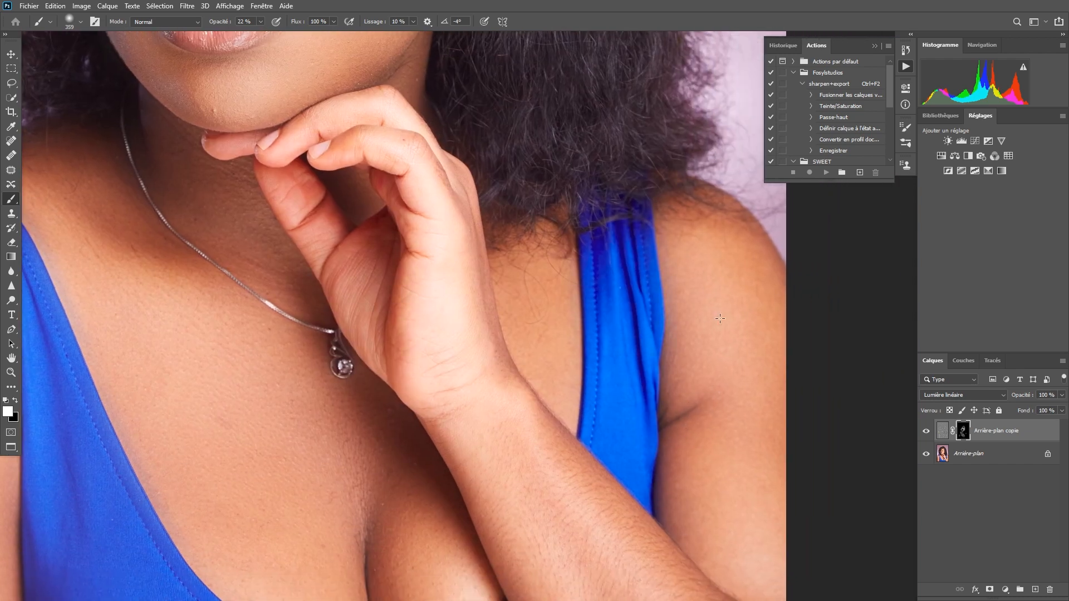
scroll(776, 499, down, 6)
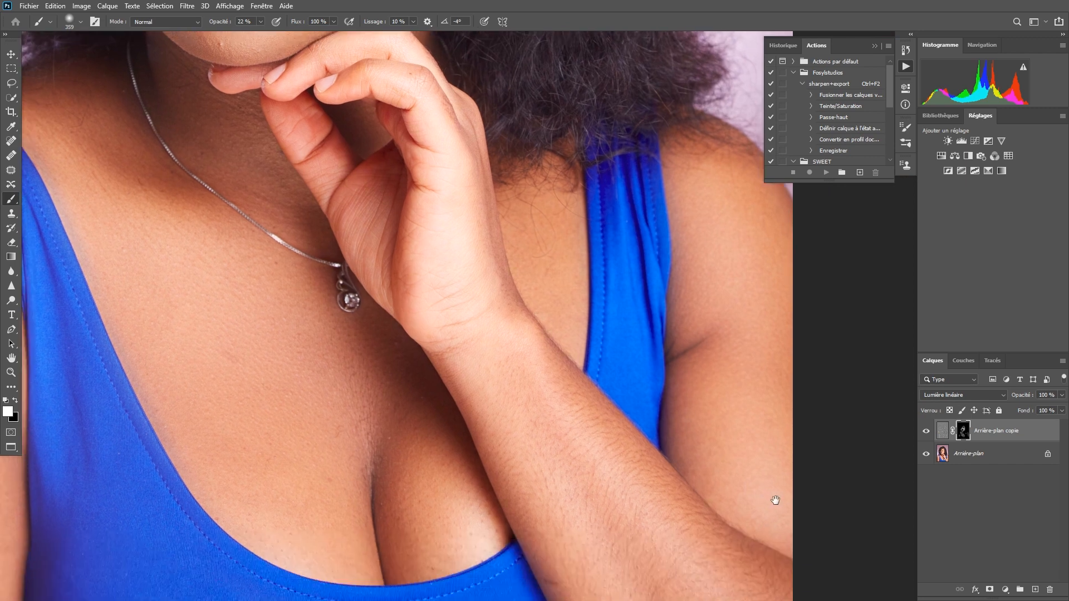
scroll(791, 548, left, 2)
scroll(747, 489, down, 3)
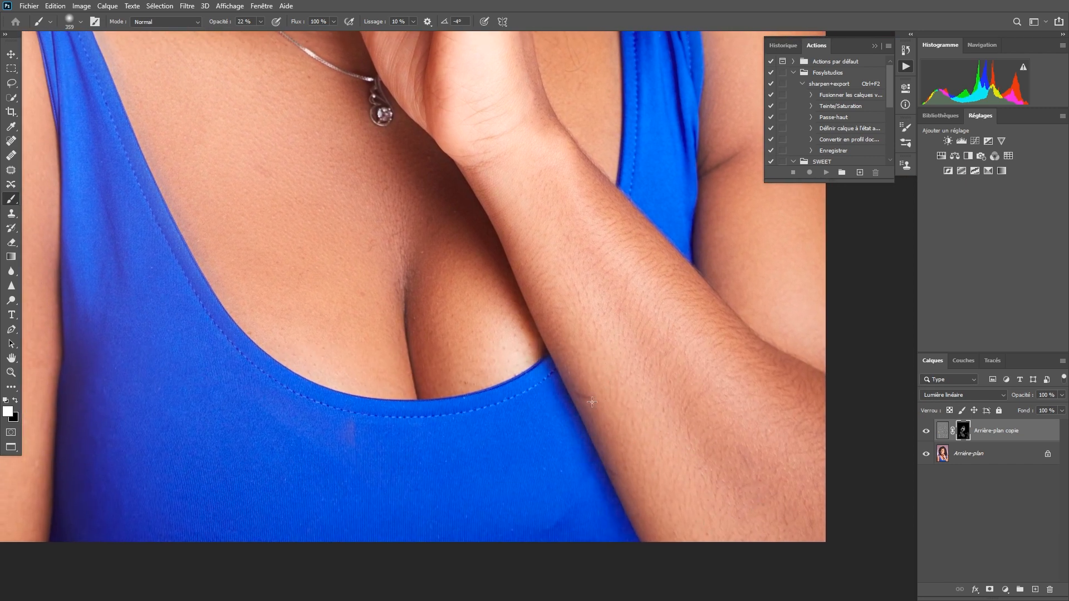
scroll(699, 367, up, 8)
scroll(699, 367, left, 5)
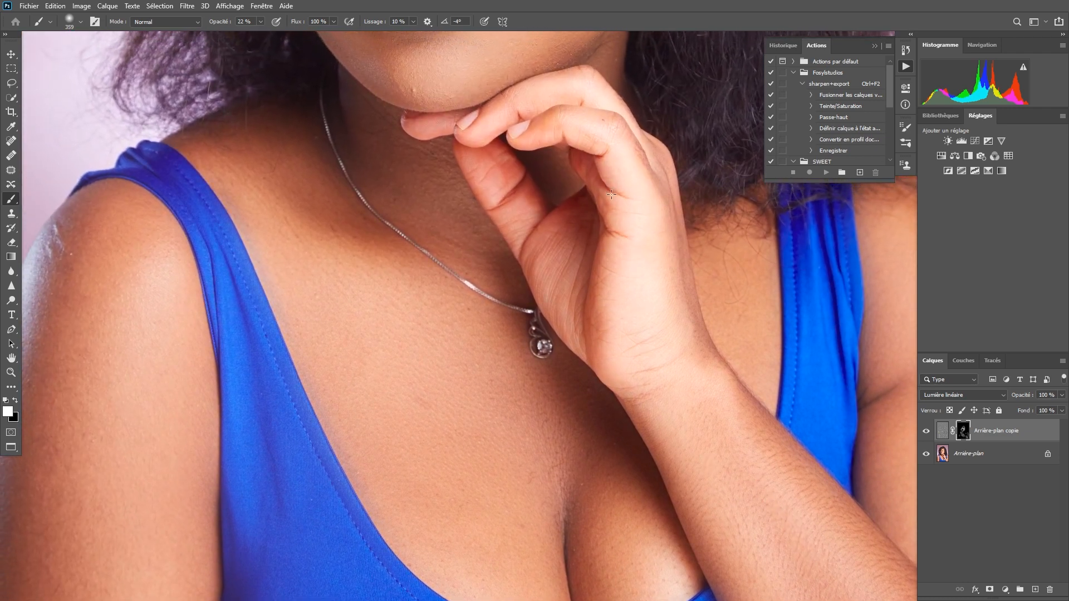
Step: Paint the smoothing on the mask over the shoulder and upper arm on the left of the photo
drag(119, 336, 299, 239)
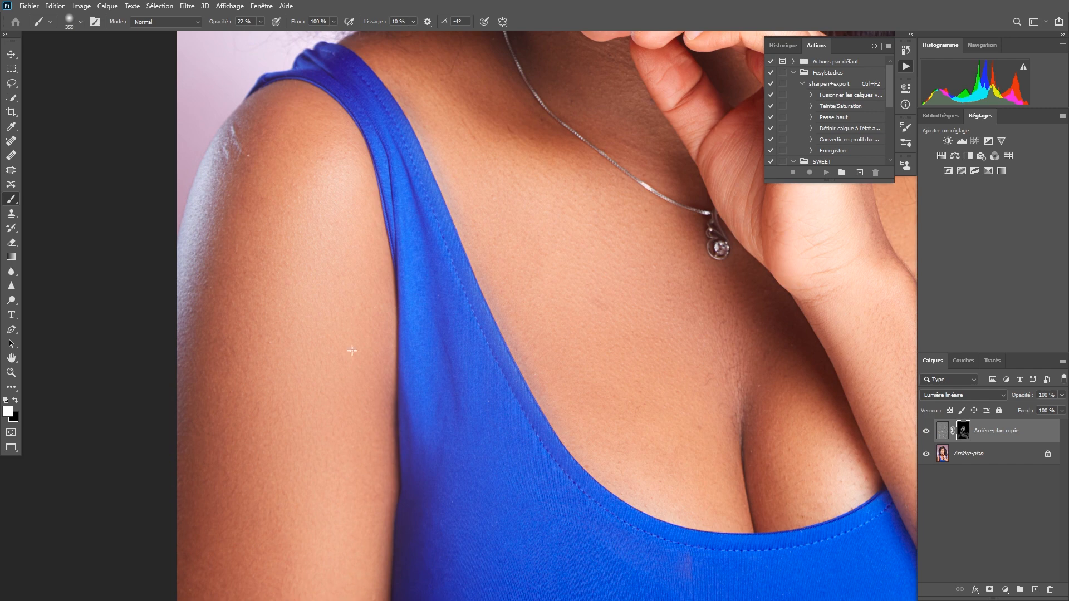
drag(583, 277, 490, 568)
mouse_move(563, 123)
mouse_down()
mouse_move(534, 190)
mouse_move(510, 327)
mouse_up()
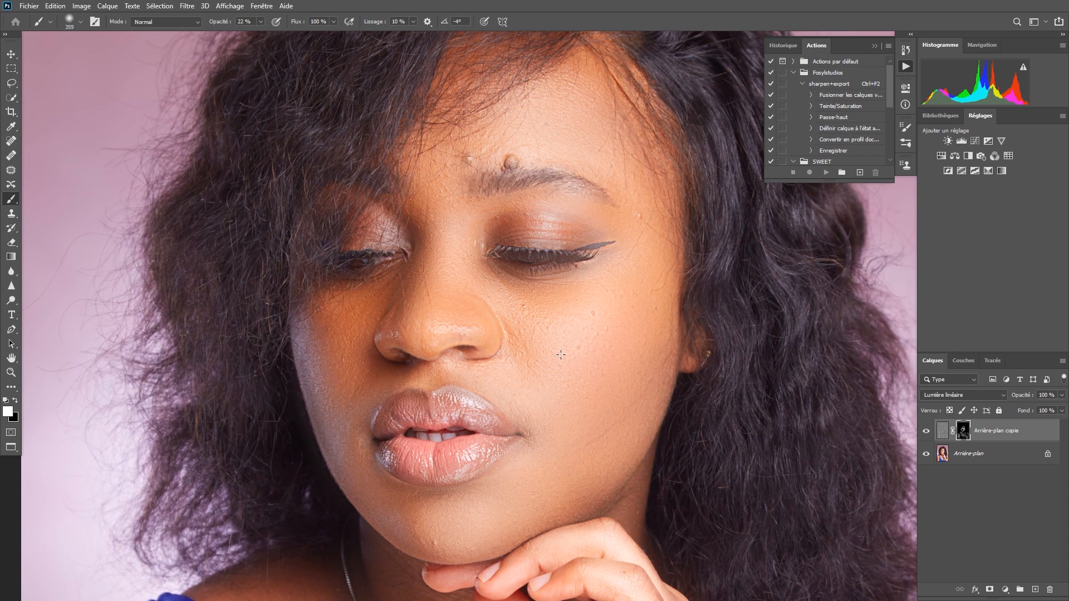
Step: Try painting on the mask over the open-side eye at 100% brush opacity, and undo the stroke
key(0)
mouse_move(522, 246)
mouse_down()
mouse_move(561, 257)
mouse_move(494, 253)
mouse_up()
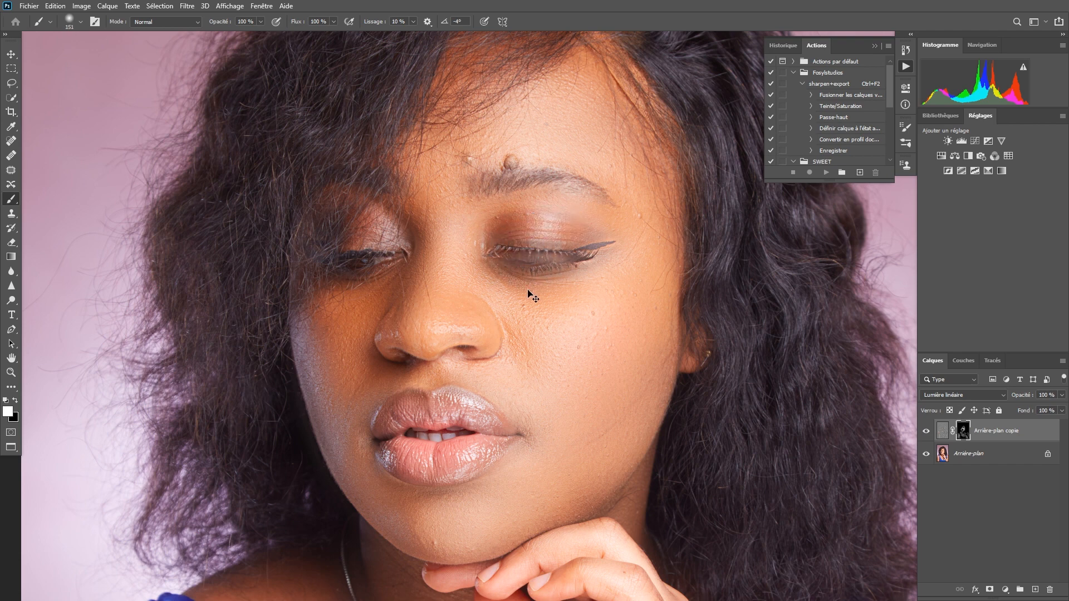
key(ctrl+z)
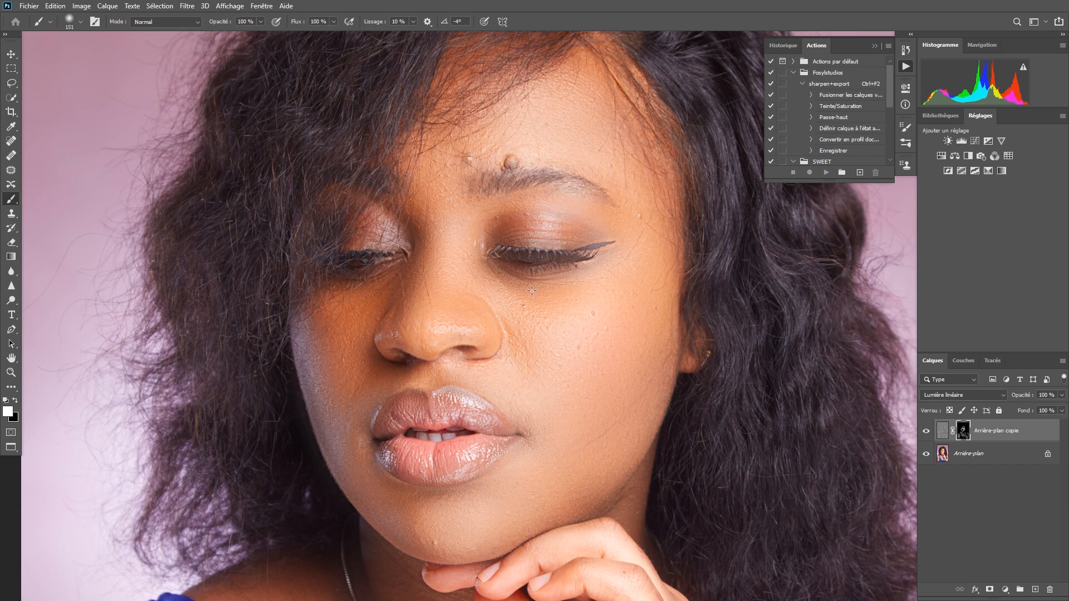
Step: Paint black on the mask at 100% opacity over the open-side eye's lashes and eyeliner to remove the smoothing there
key(x)
mouse_move(579, 259)
mouse_down()
mouse_move(501, 256)
mouse_move(608, 246)
mouse_up()
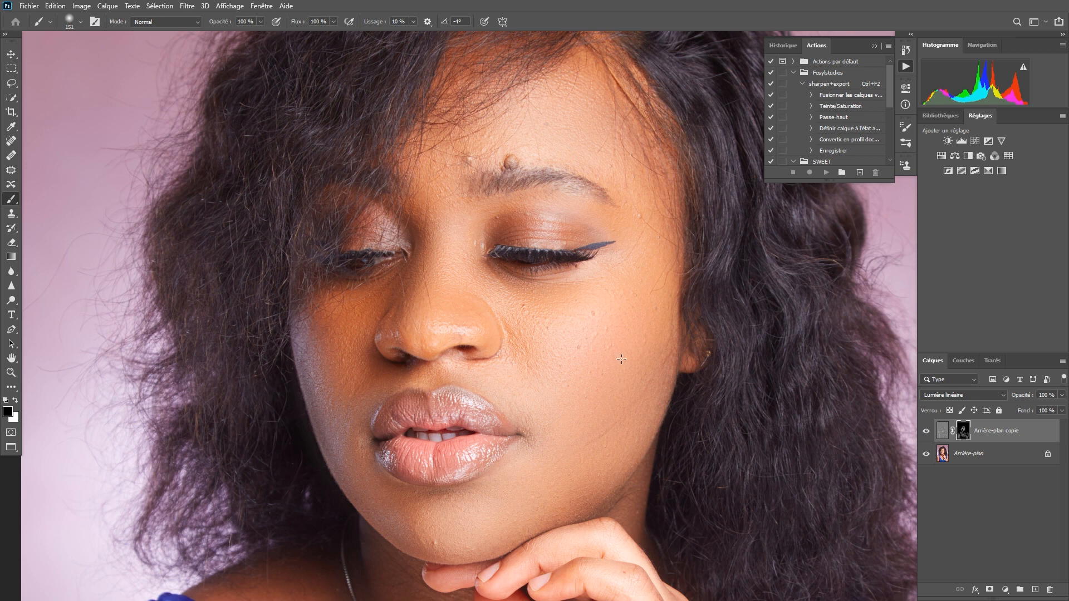
Step: Compare the face and shoulders with and without the smoothing by toggling the visibility of the Arrière-plan copie layer
scroll(618, 360, down, 5)
scroll(610, 366, up, 1)
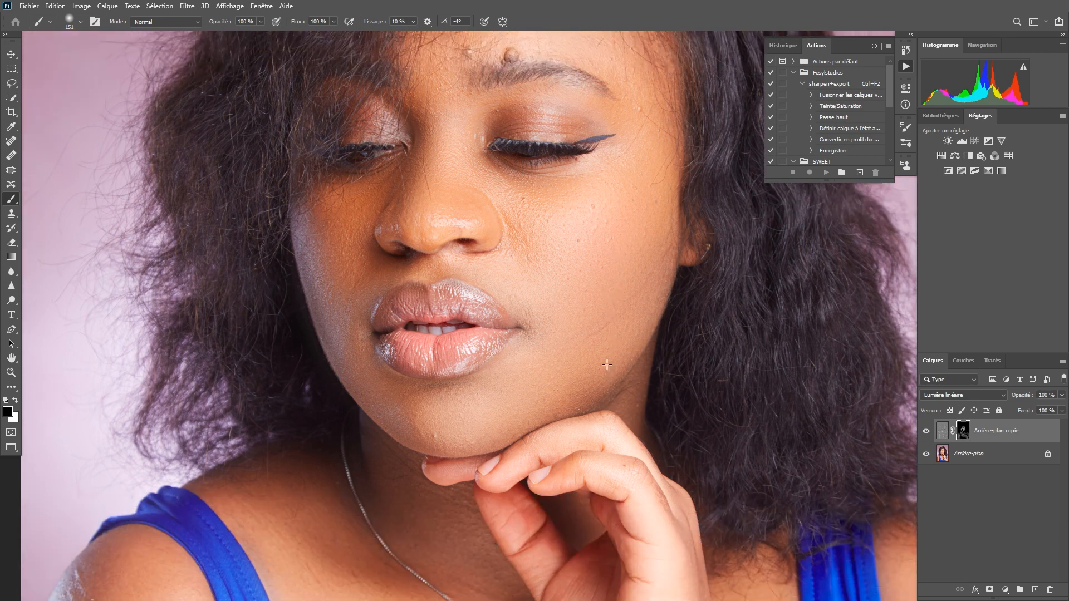
scroll(615, 367, up, 1)
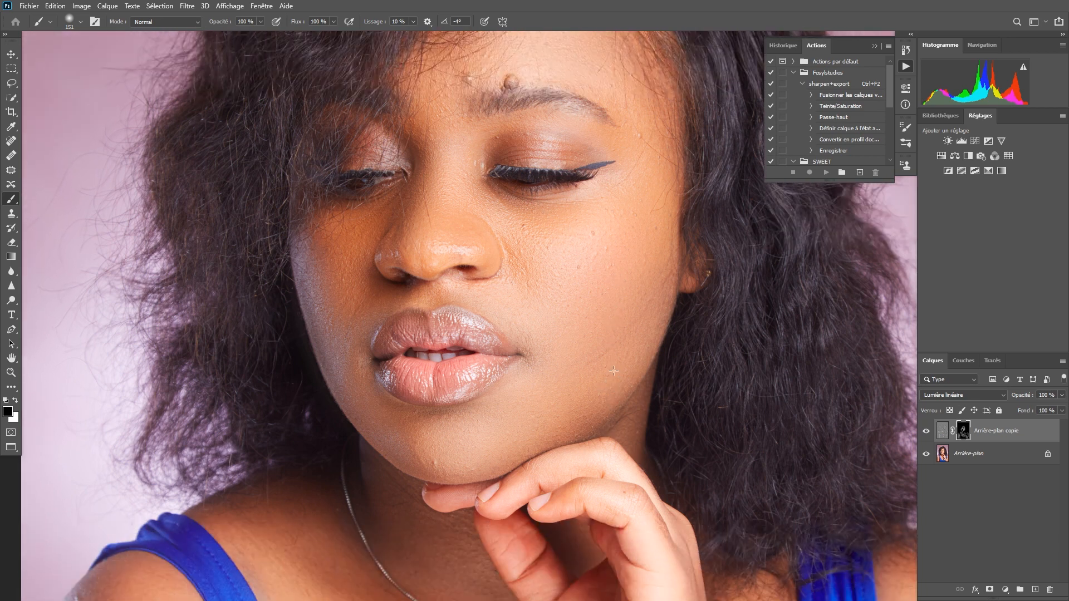
scroll(610, 378, down, 3)
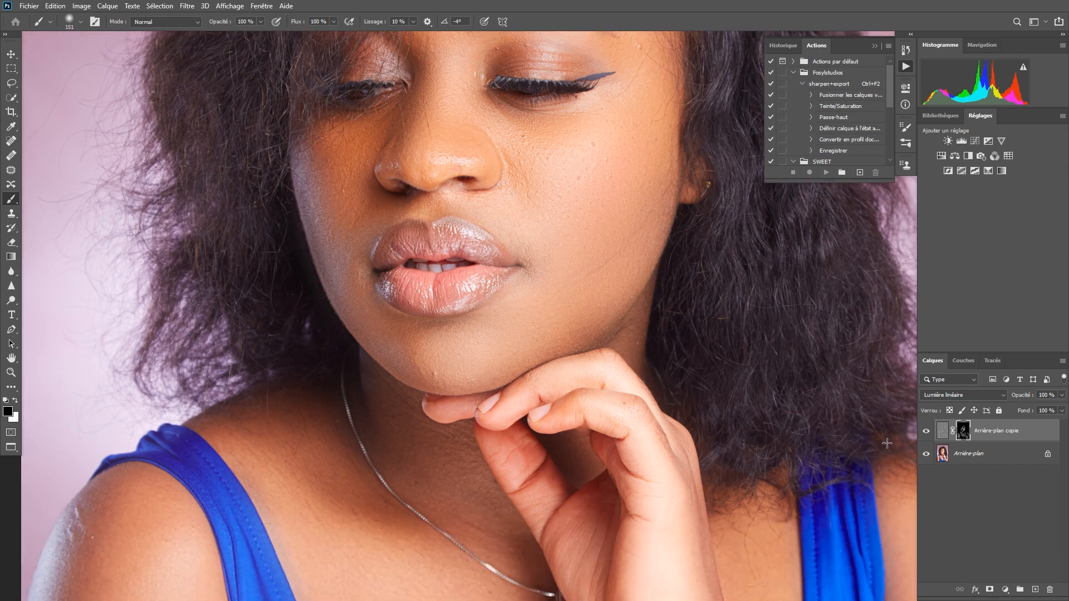
click(925, 432)
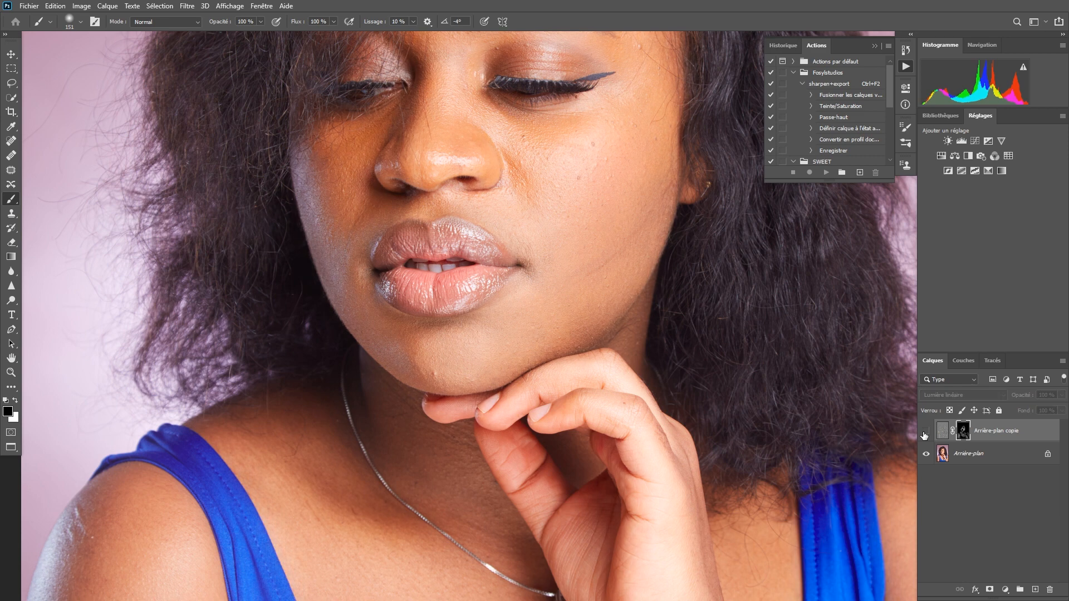
click(925, 432)
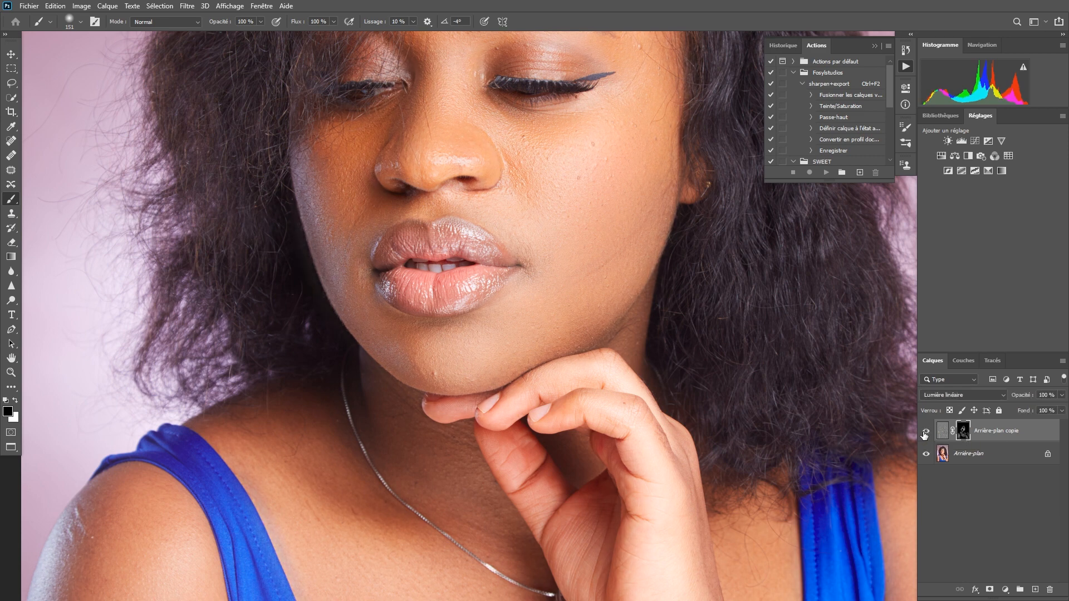
click(925, 432)
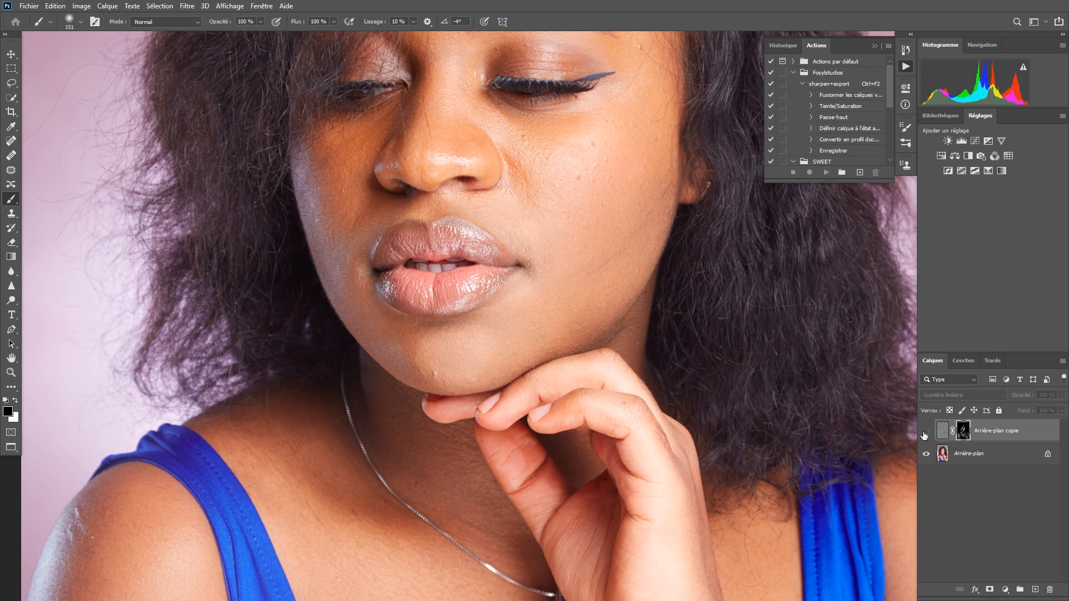
click(925, 432)
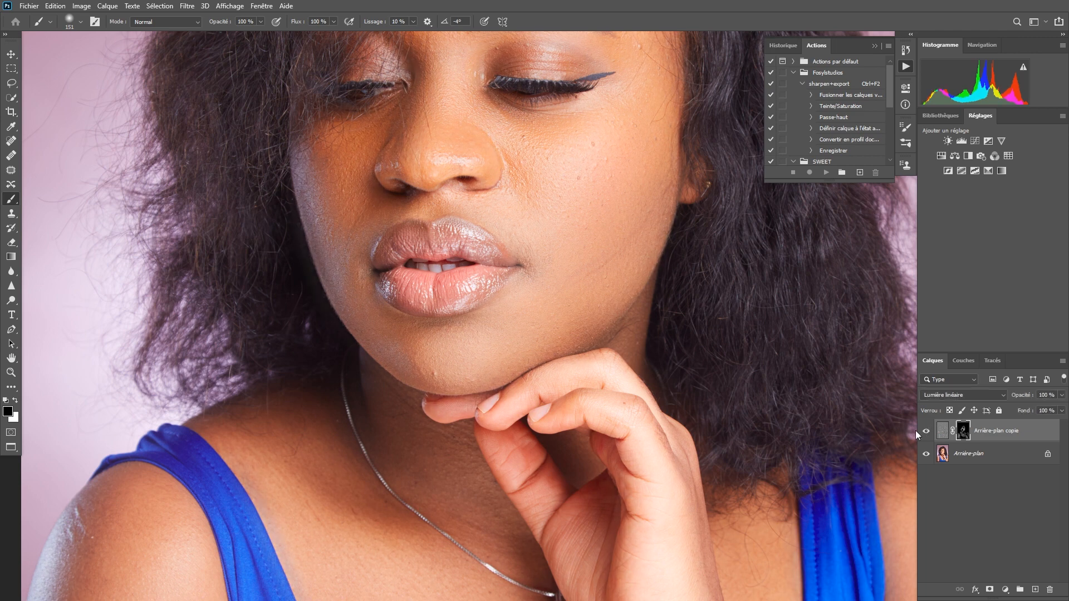
Step: Add a Levels adjustment layer above the smoothing layer with input black at 13 and input white at 241
key(z)
drag(735, 362, 657, 378)
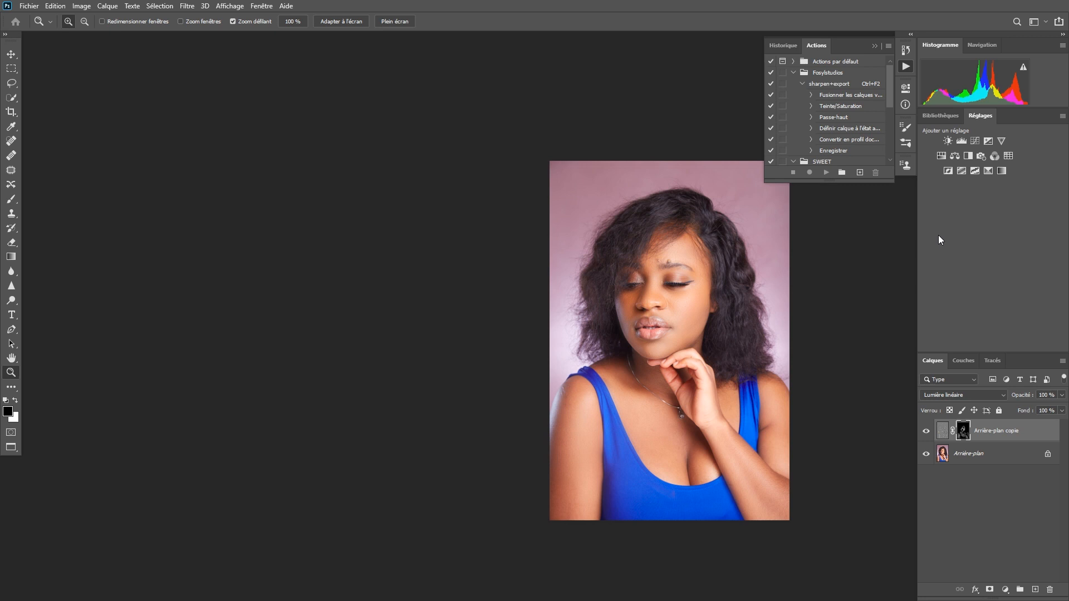
click(963, 140)
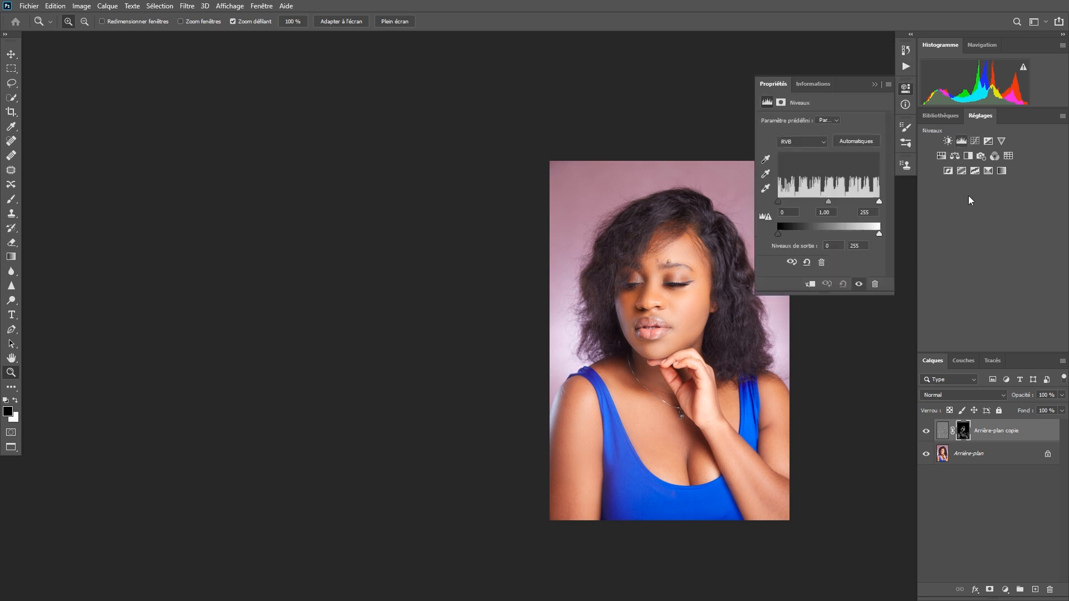
drag(779, 203, 783, 202)
drag(880, 202, 874, 201)
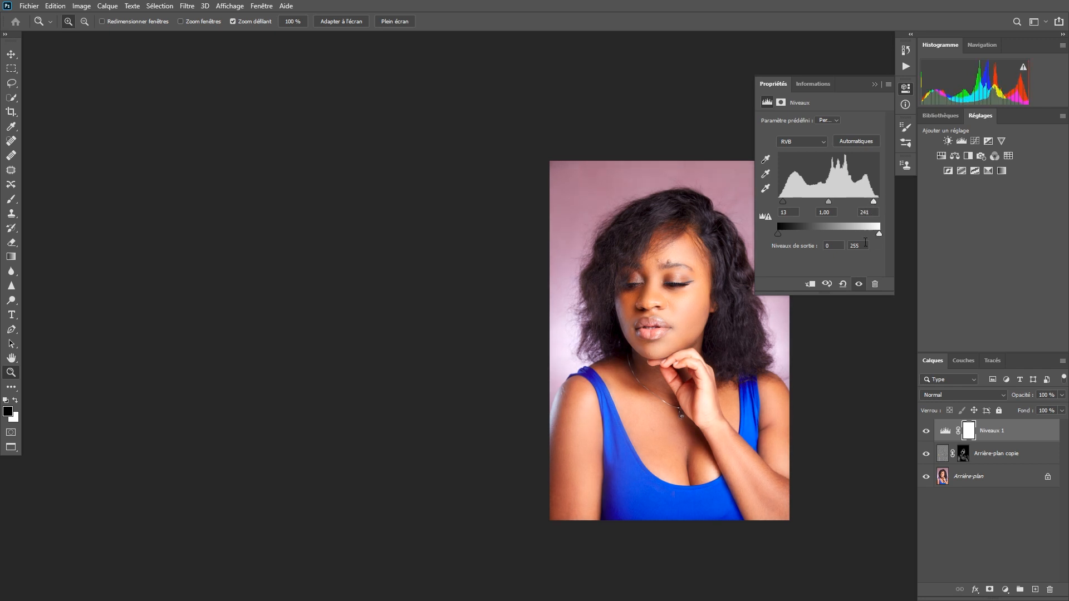
click(906, 90)
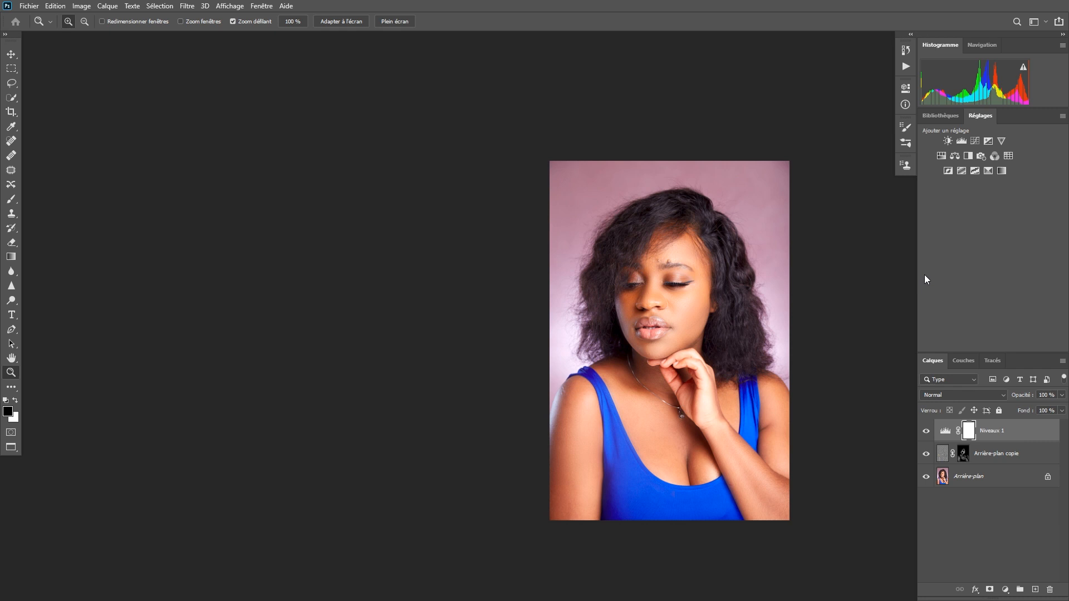
Step: Compare the whole portrait before and after the retouch by repeatedly hiding and showing every layer except the background
key(ctrl+0)
alt+click(926, 478)
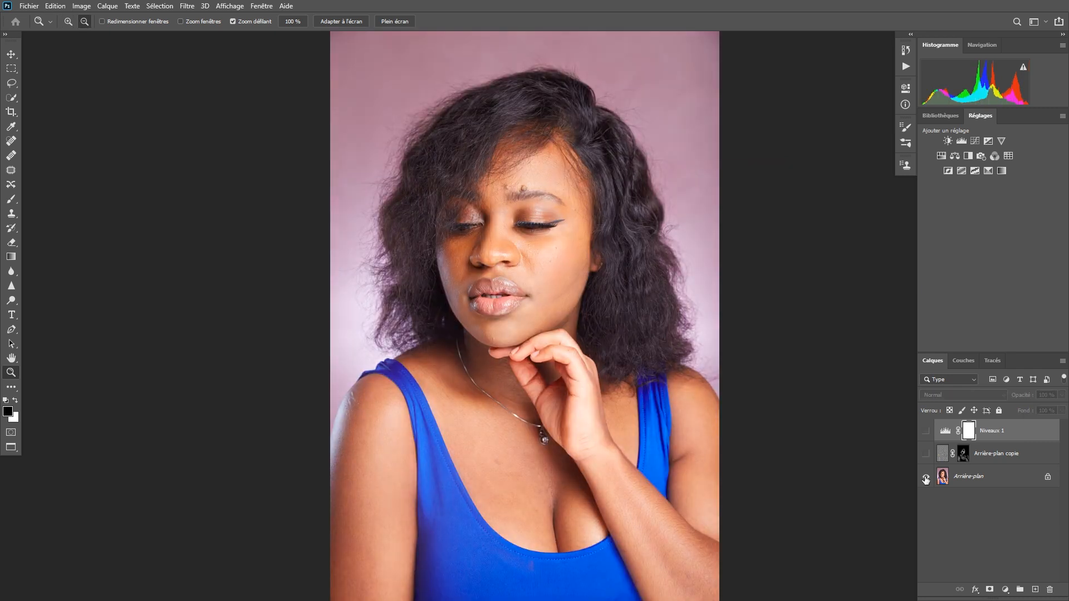
alt+click(926, 478)
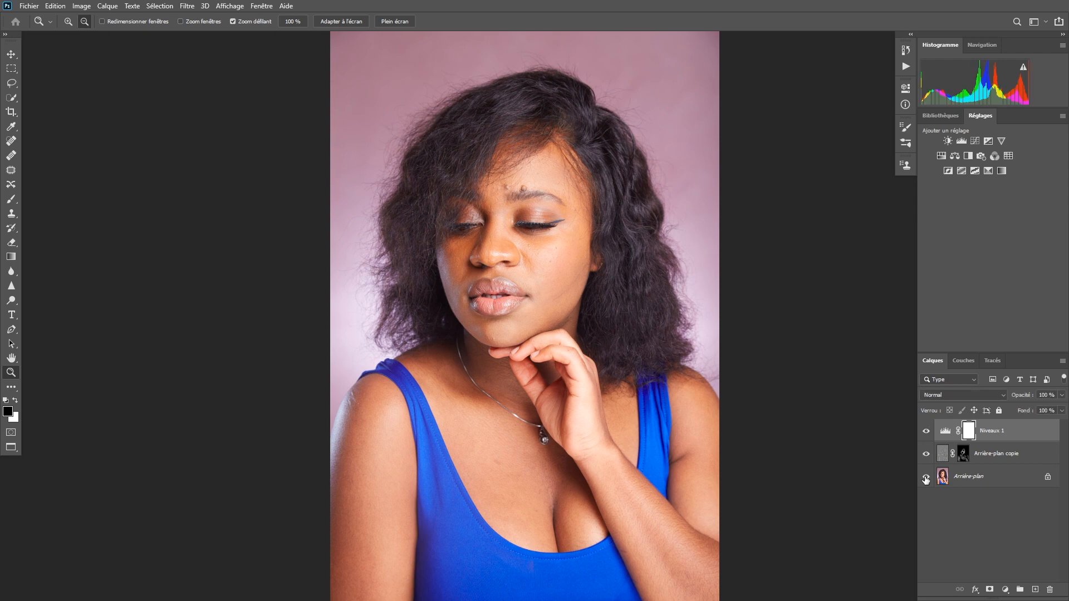
alt+click(926, 479)
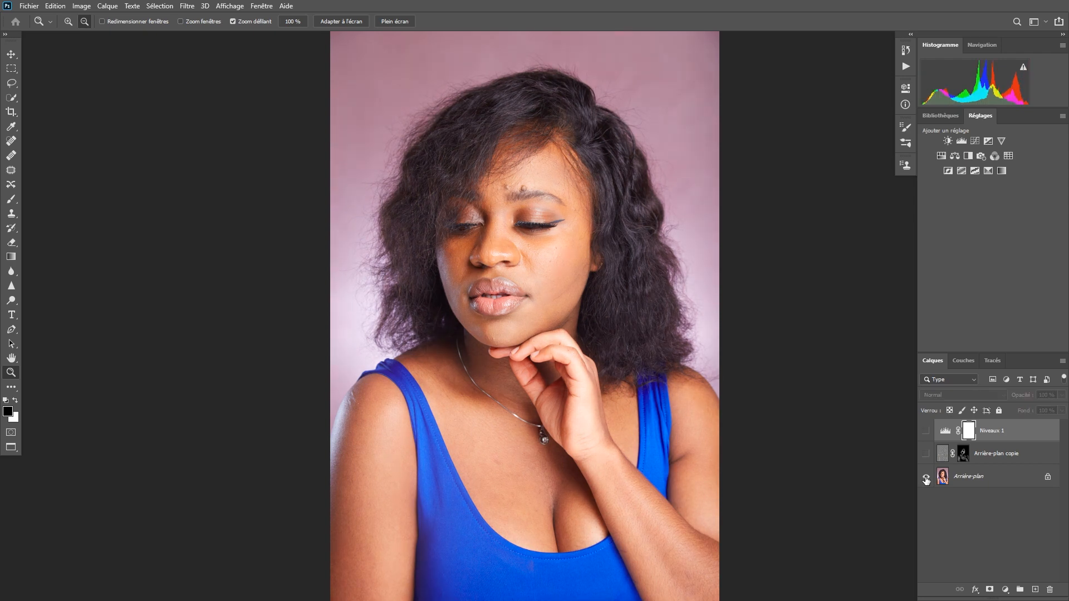
alt+click(926, 479)
alt+click(929, 477)
alt+click(929, 477)
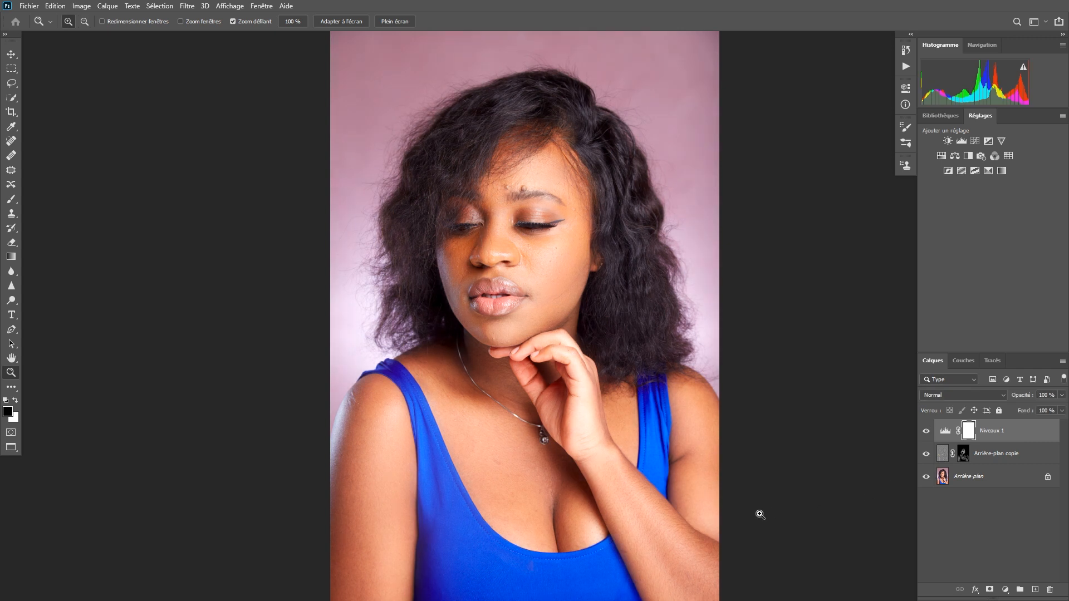